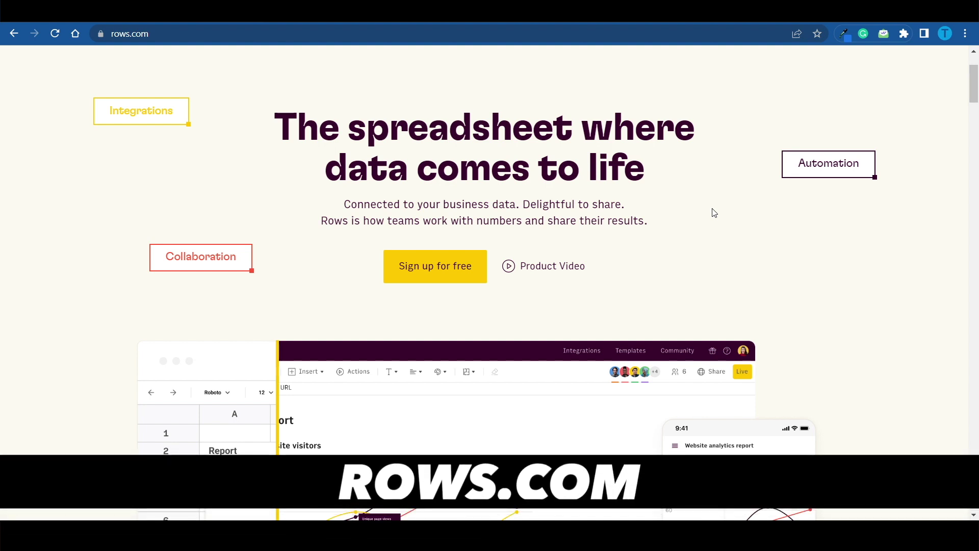
# - Scroll the Rows homepage and drag the demo's comparison slider to reveal the full spreadsheet
pyautogui.scroll(3, 714, 212)
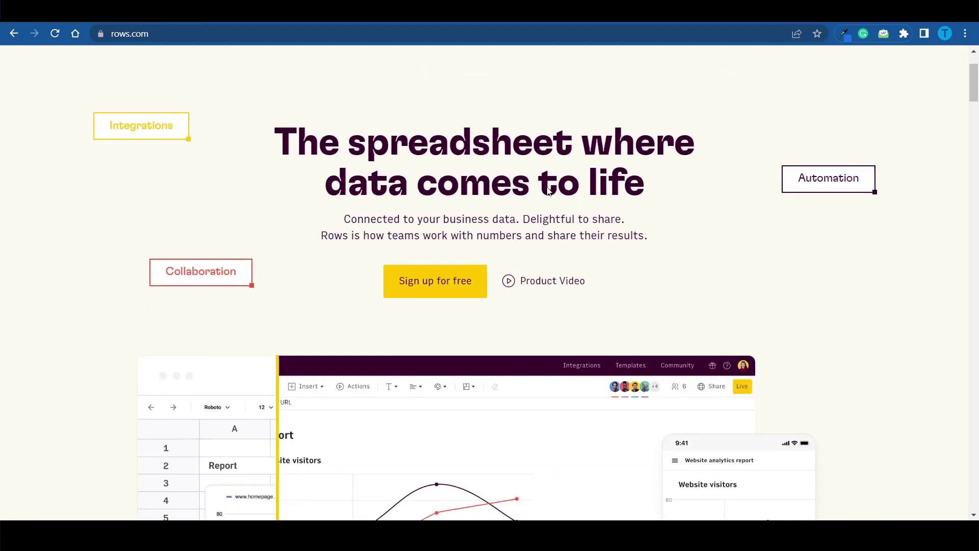
pyautogui.scroll(-5, 548, 190)
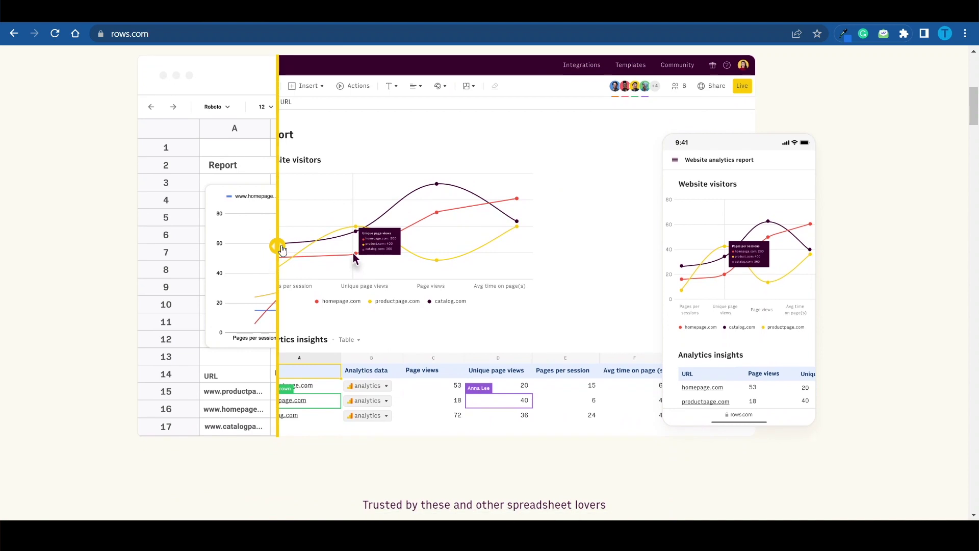
pyautogui.moveTo(282, 250); pyautogui.dragTo(656, 289)
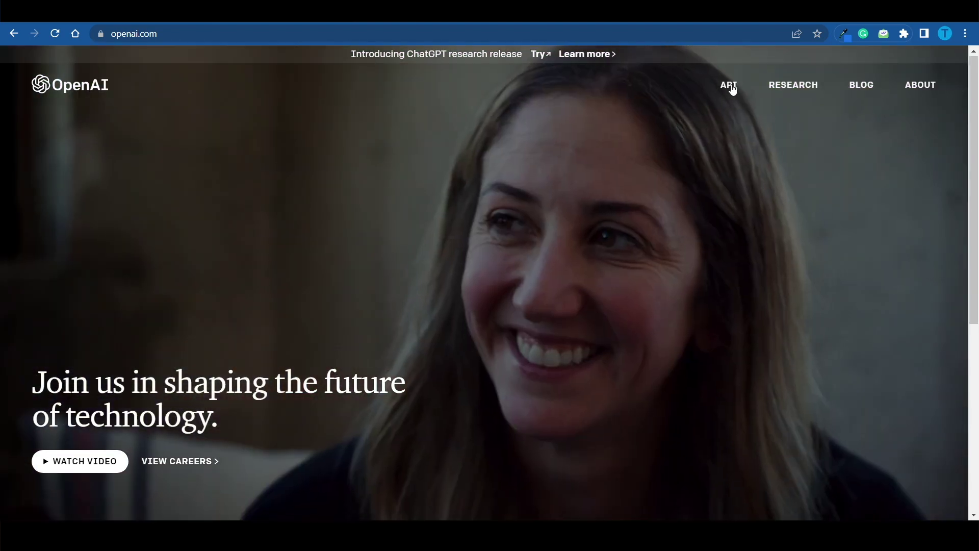
# - Go to the OpenAI API section and view the account's API keys page
pyautogui.click(731, 87)
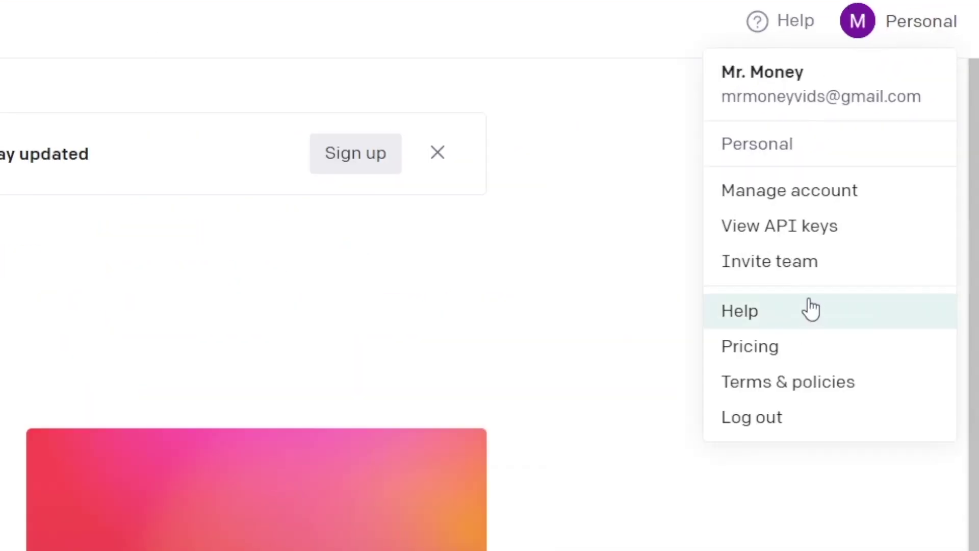
pyautogui.click(815, 240)
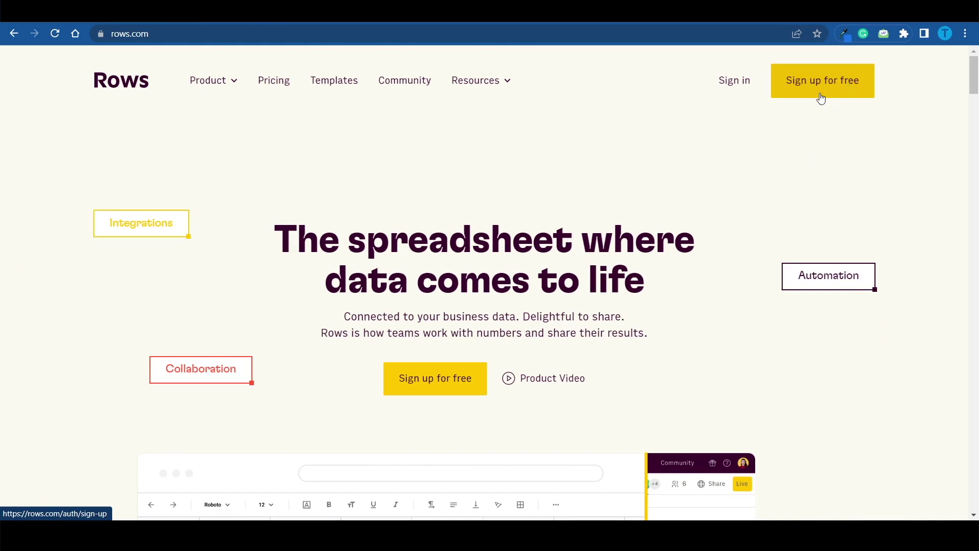
# - Find the Open AI integration in the Rows Integrations catalogue and start adding a new connection
pyautogui.click(848, 98)
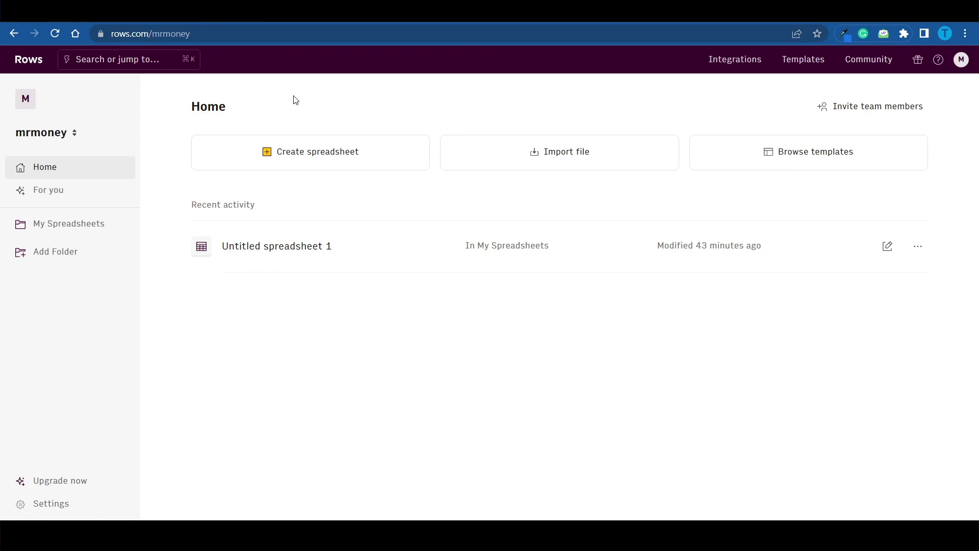
pyautogui.click(747, 64)
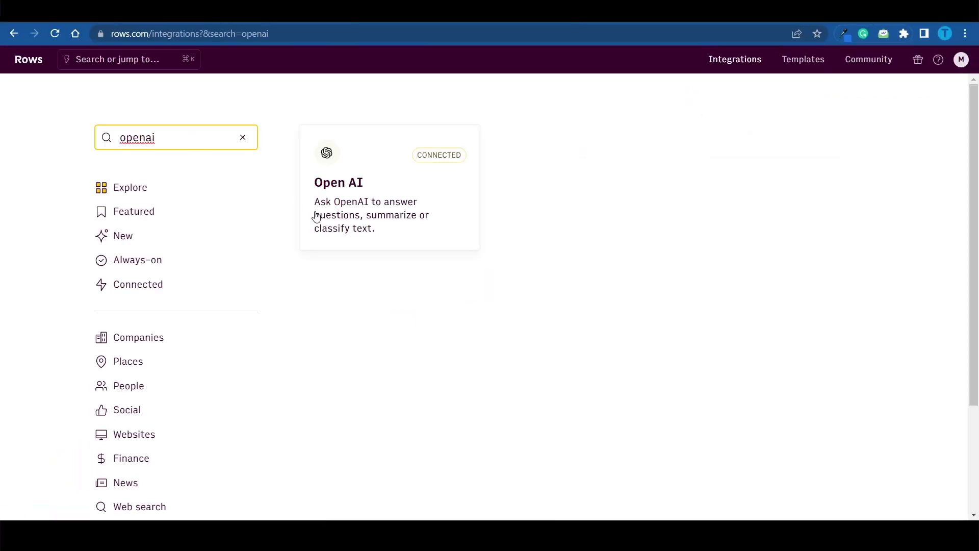
pyautogui.click(316, 217)
pyautogui.click(220, 245)
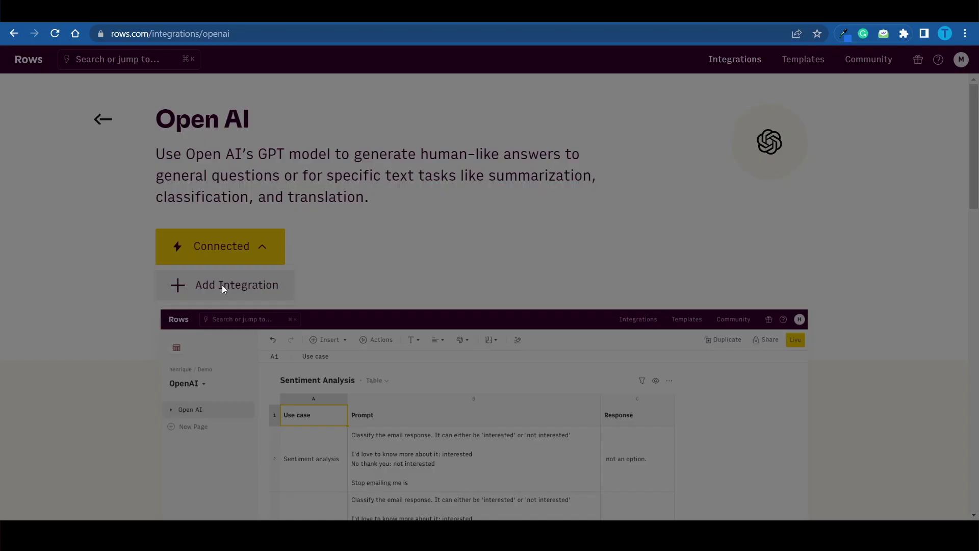
pyautogui.click(321, 285)
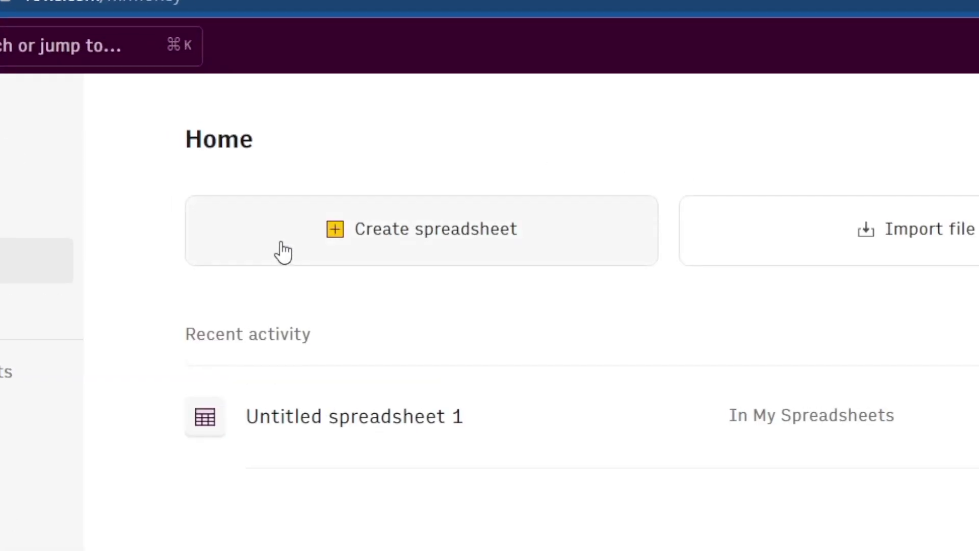
# - Create a new blank spreadsheet and enter =sum(C2+D2) in cell B2
pyautogui.click(452, 238)
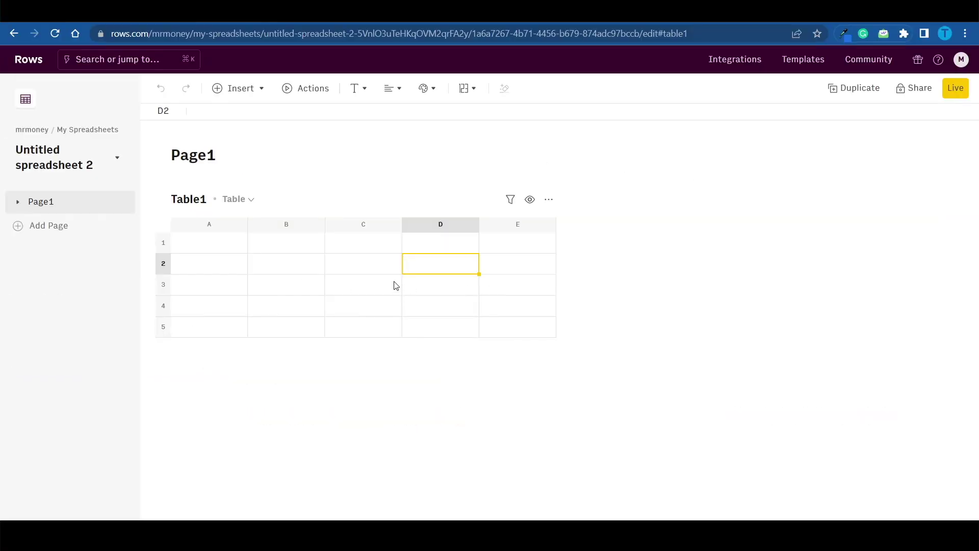
pyautogui.click(278, 270)
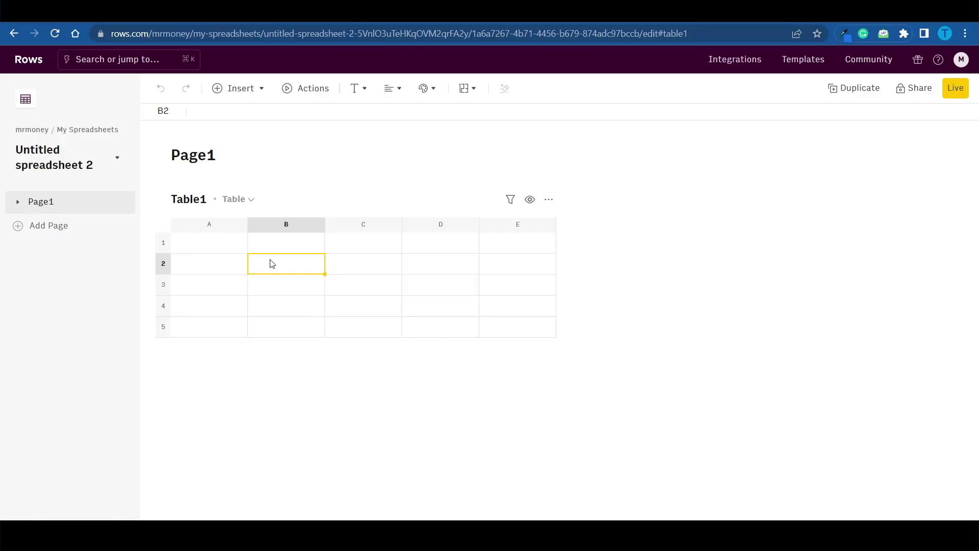
pyautogui.write('=')
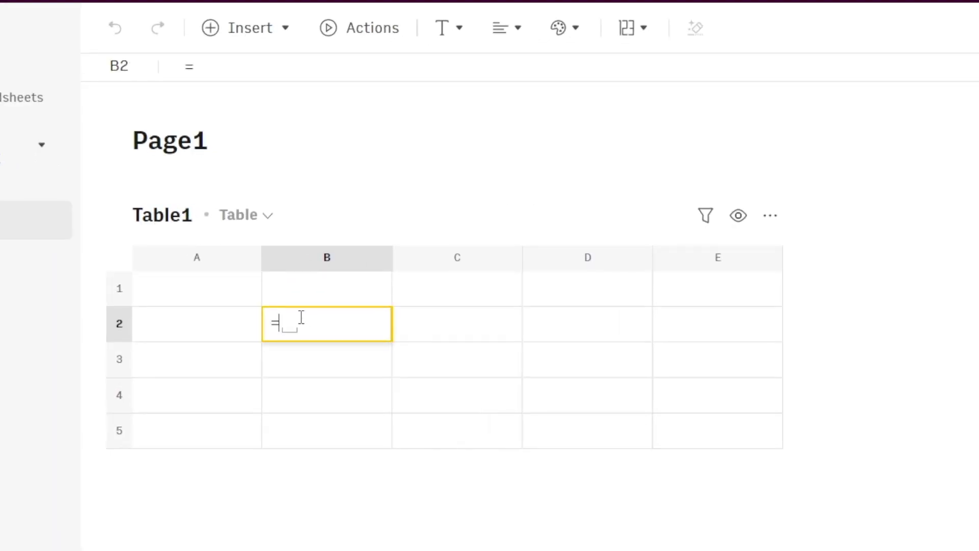
pyautogui.write('sum(')
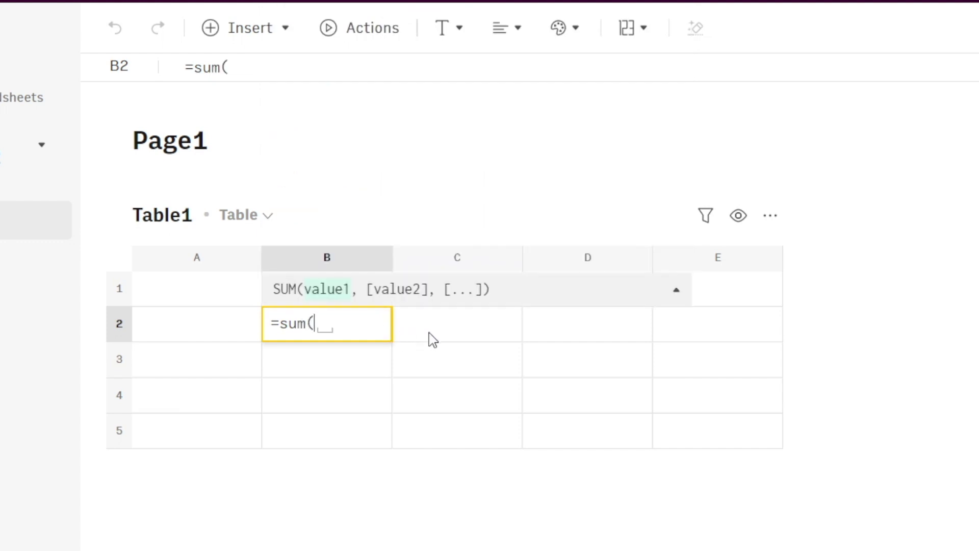
pyautogui.click(455, 339)
pyautogui.write('+')
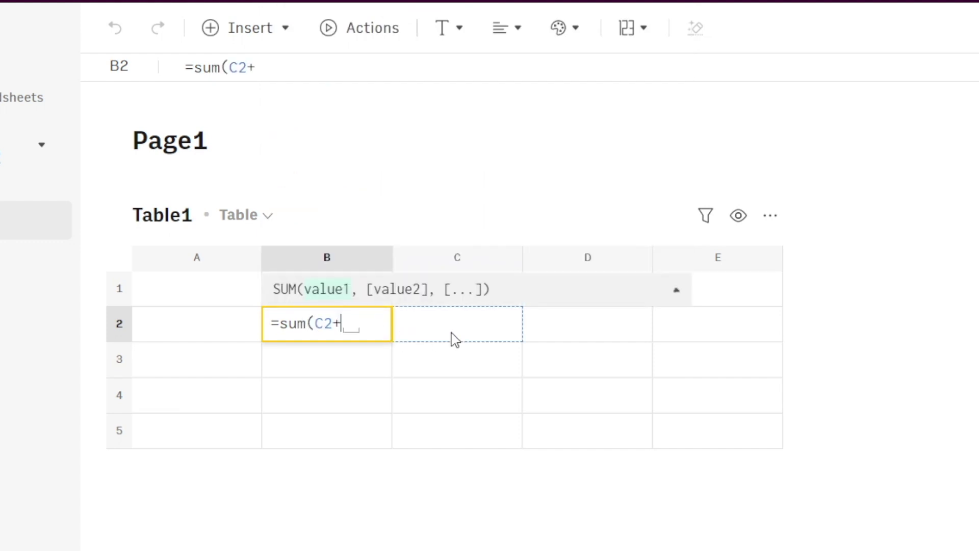
pyautogui.click(559, 339)
pyautogui.press('Return')
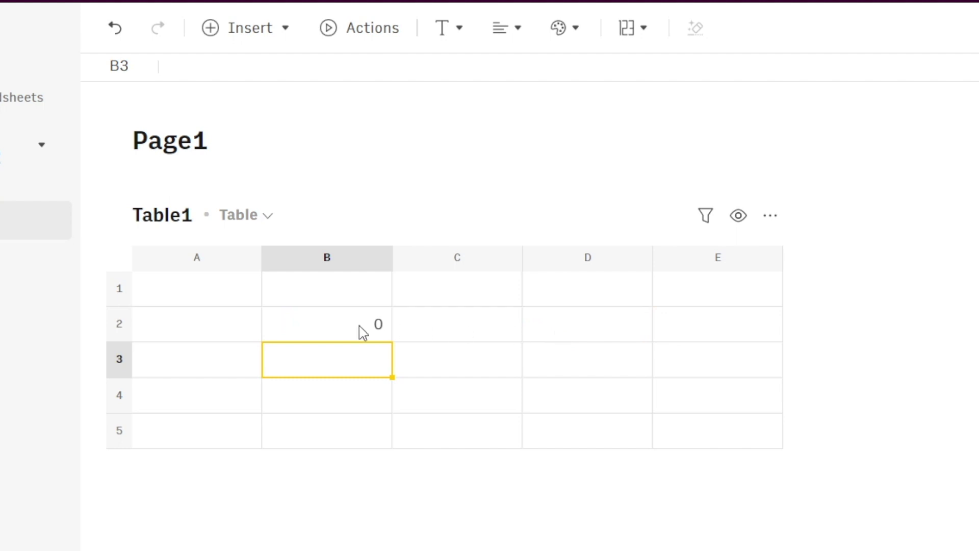
# - Delete B2's sum formula text, leaving only the equals sign
pyautogui.click(348, 322)
pyautogui.moveTo(200, 68); pyautogui.dragTo(312, 63)
pyautogui.press('BackSpace')
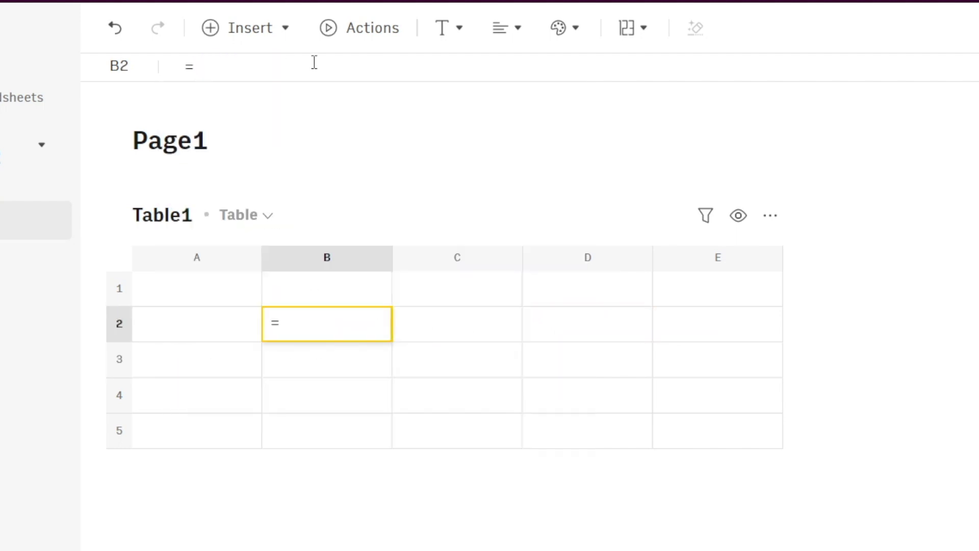
# - Enter an ASK_OPENAI formula in B2 asking about the population of USA in C2
pyautogui.write('open')
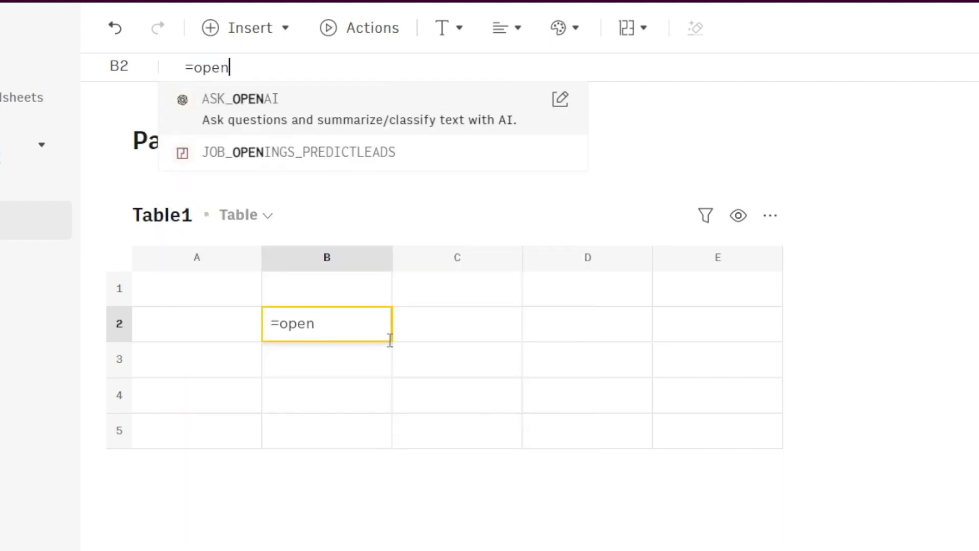
pyautogui.press('Tab')
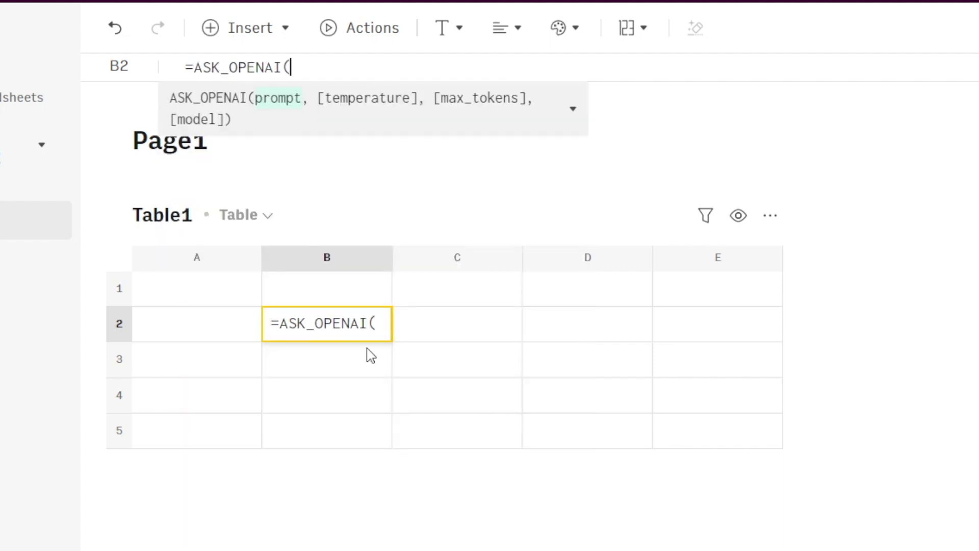
pyautogui.click(554, 108)
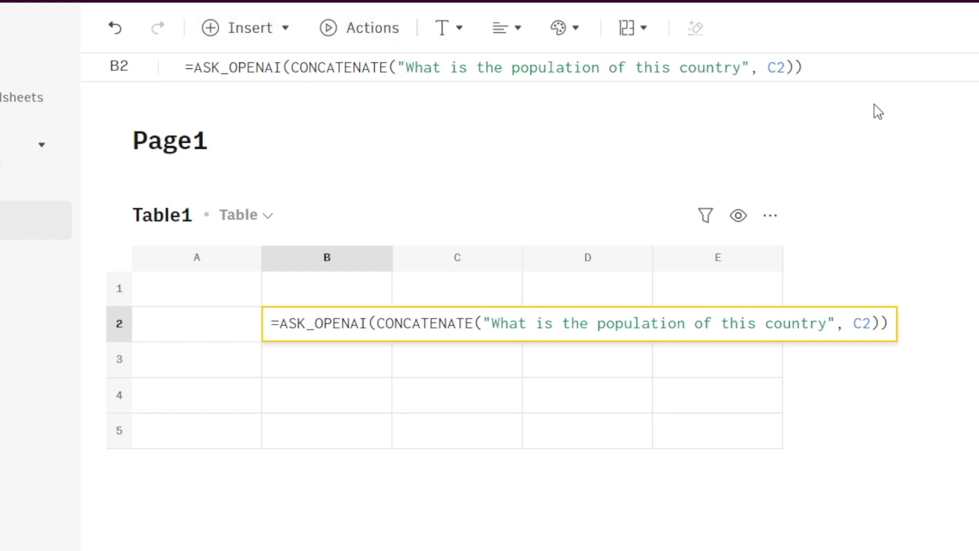
pyautogui.press('Return')
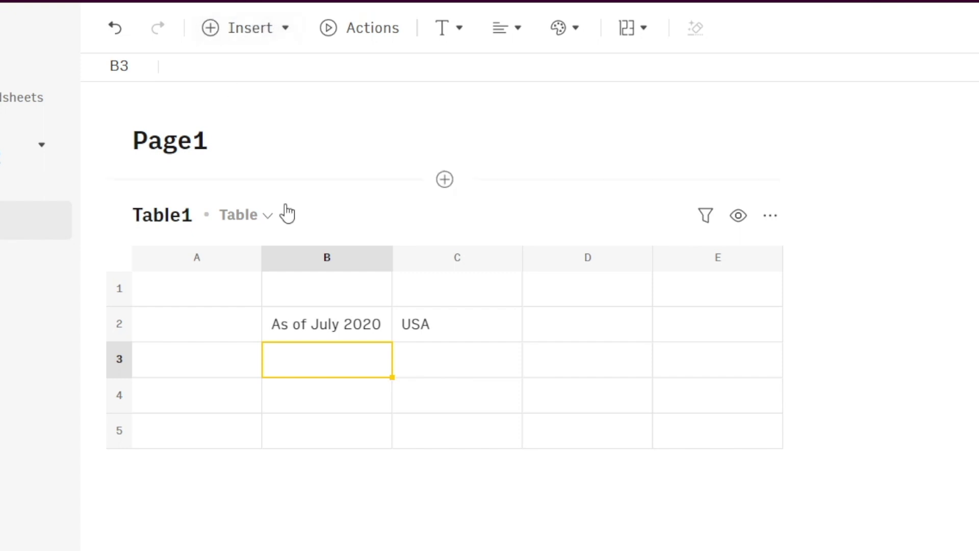
# - Widen column B, re-ask about USA's bordering countries, then undo the answer
pyautogui.click(319, 339)
pyautogui.moveTo(392, 255); pyautogui.dragTo(887, 252)
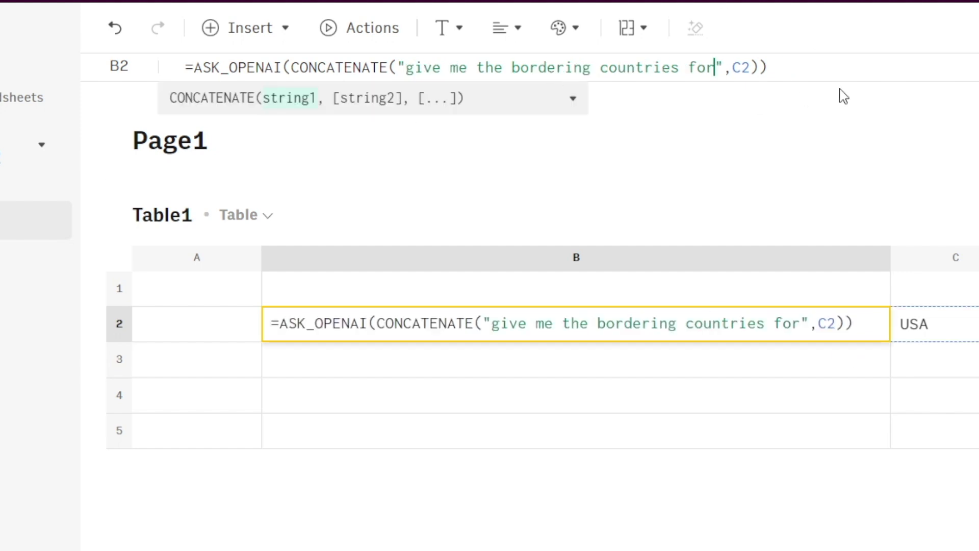
pyautogui.press('Return')
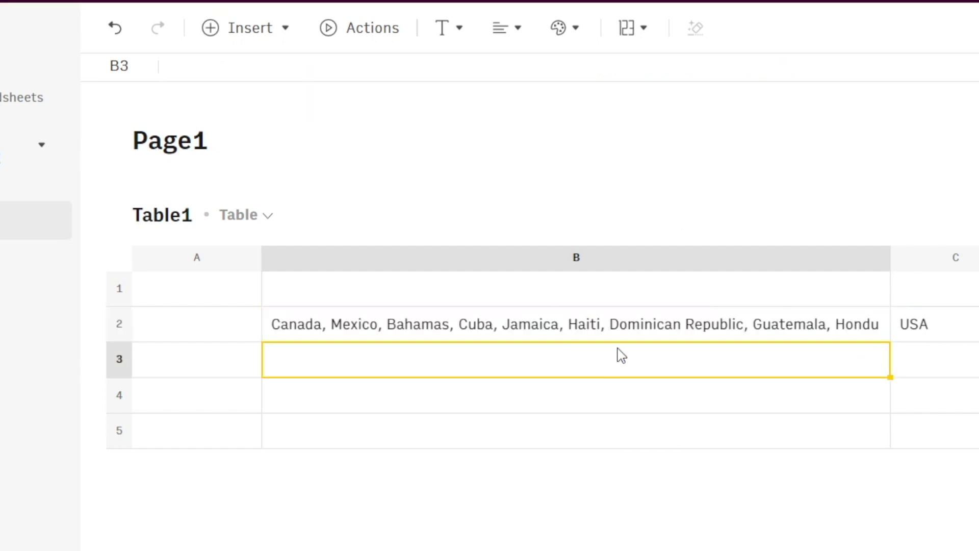
pyautogui.hotkey('ctrl', 'z')
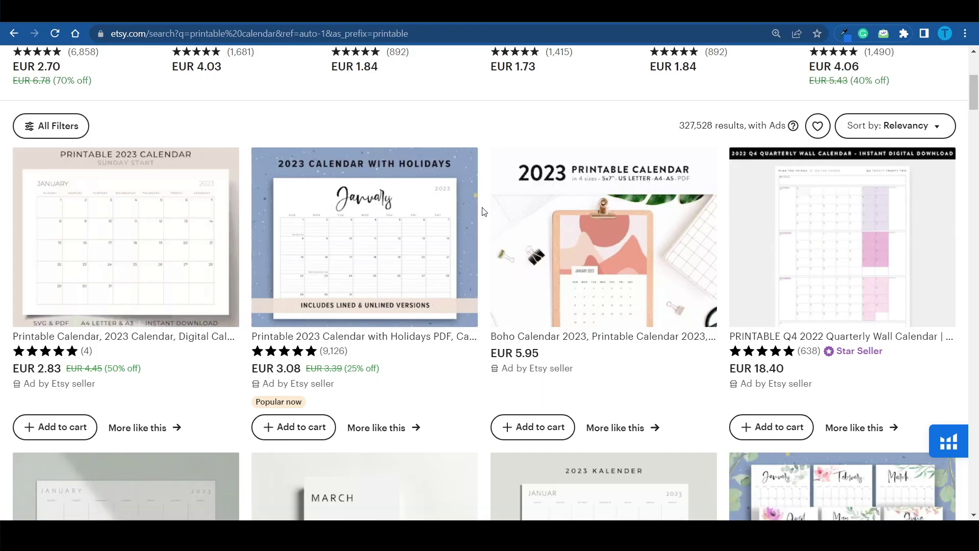
# - Browse the Etsy printable calendar results to locate the 2023 Calendar with Holidays listing
pyautogui.scroll(5, 484, 212)
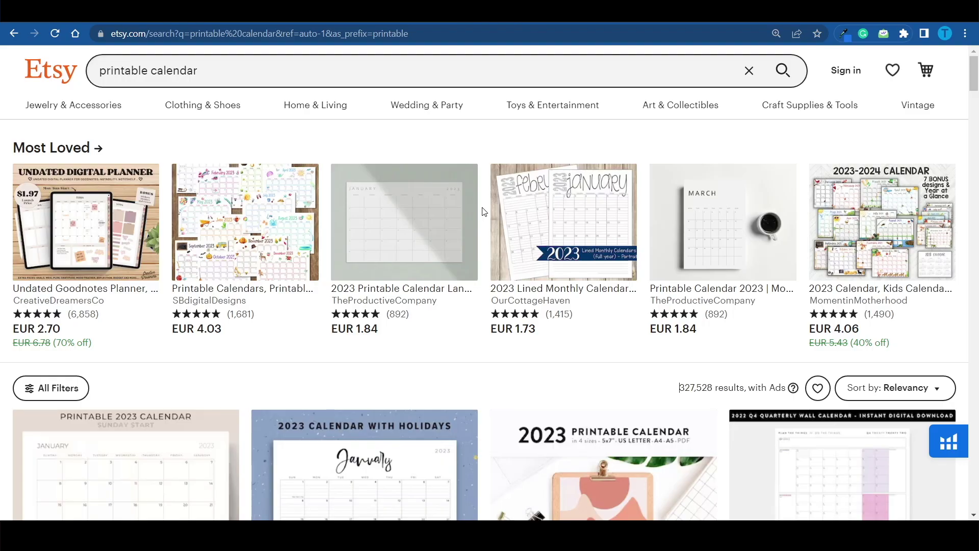
pyautogui.scroll(-5, 484, 212)
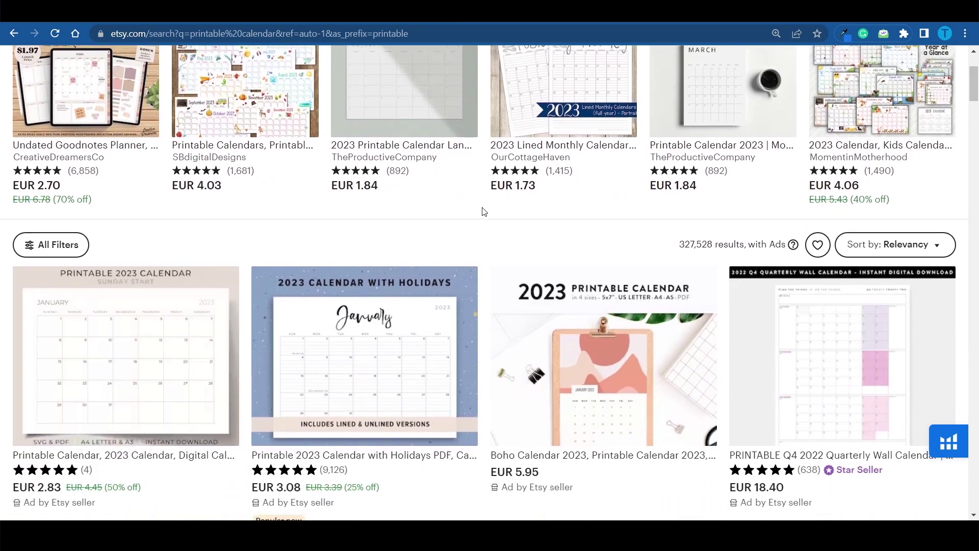
pyautogui.scroll(-5, 484, 212)
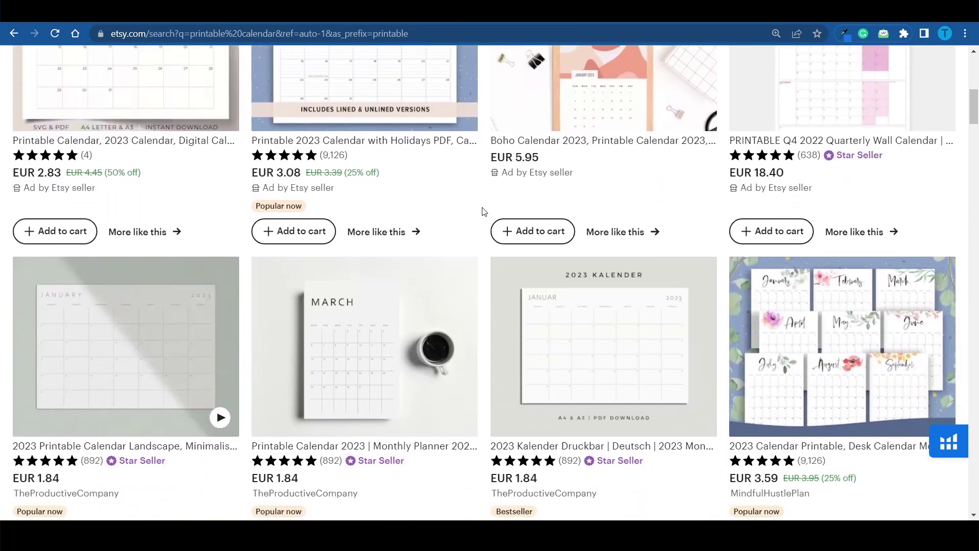
pyautogui.scroll(4, 484, 212)
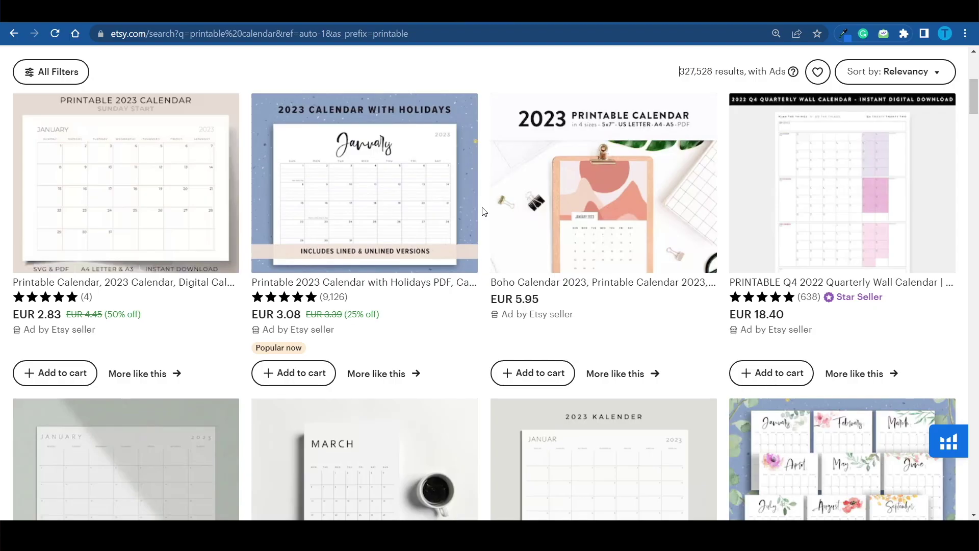
pyautogui.scroll(1, 484, 212)
pyautogui.scroll(2, 484, 212)
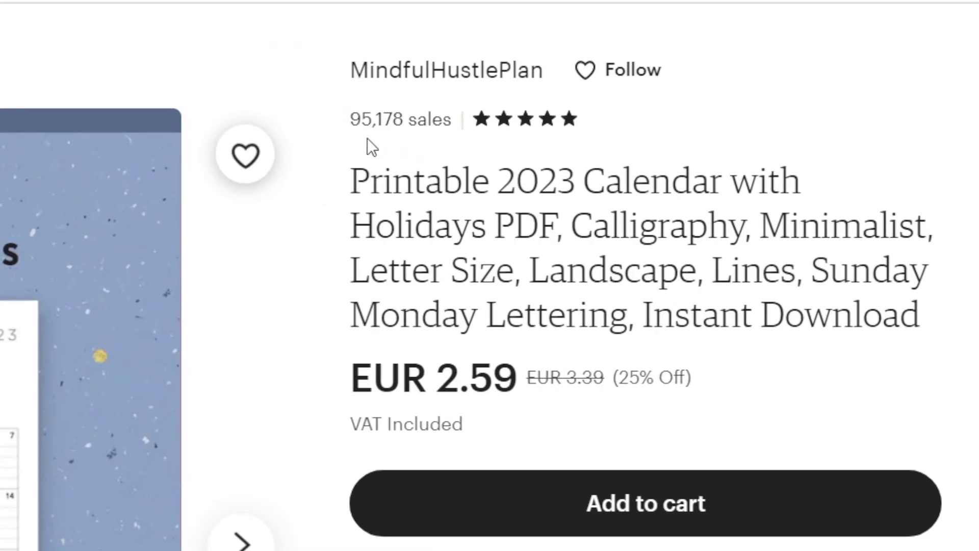
# - Scroll down to the listing's reviews and load the next page of reviews
pyautogui.scroll(-5, 256, 280)
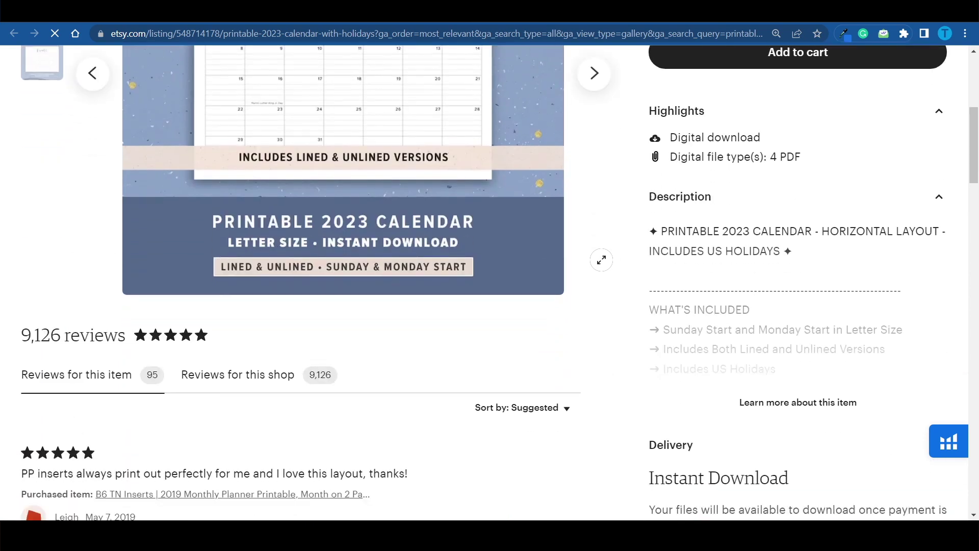
pyautogui.scroll(-5, 602, 261)
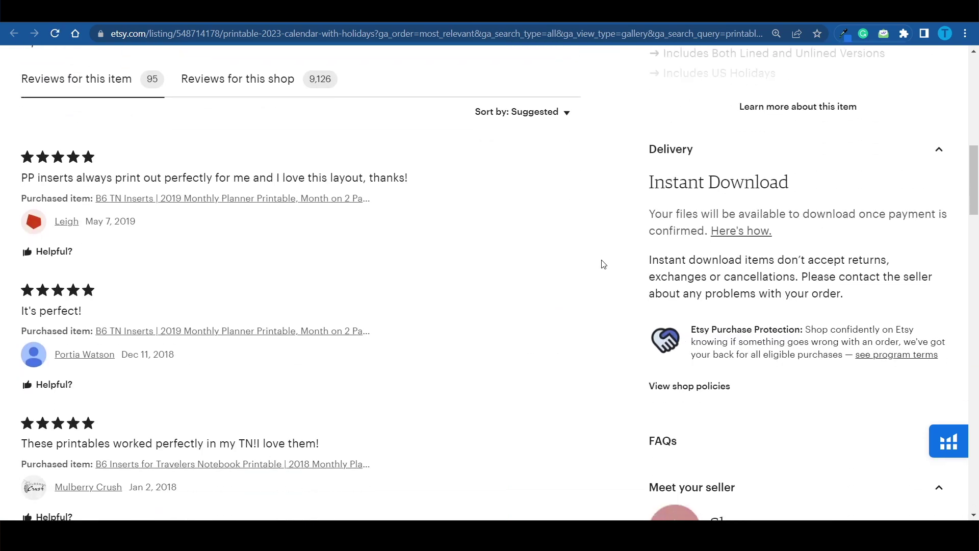
pyautogui.scroll(-5, 603, 264)
pyautogui.click(168, 429)
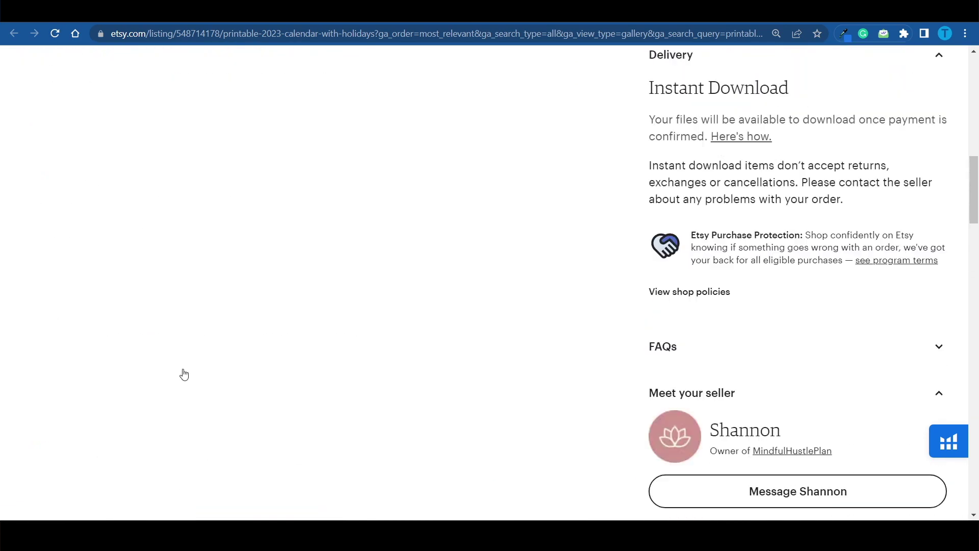
# - Scroll through the review pages to find the critical 2-star review
pyautogui.scroll(-6, 378, 293)
pyautogui.scroll(3, 380, 296)
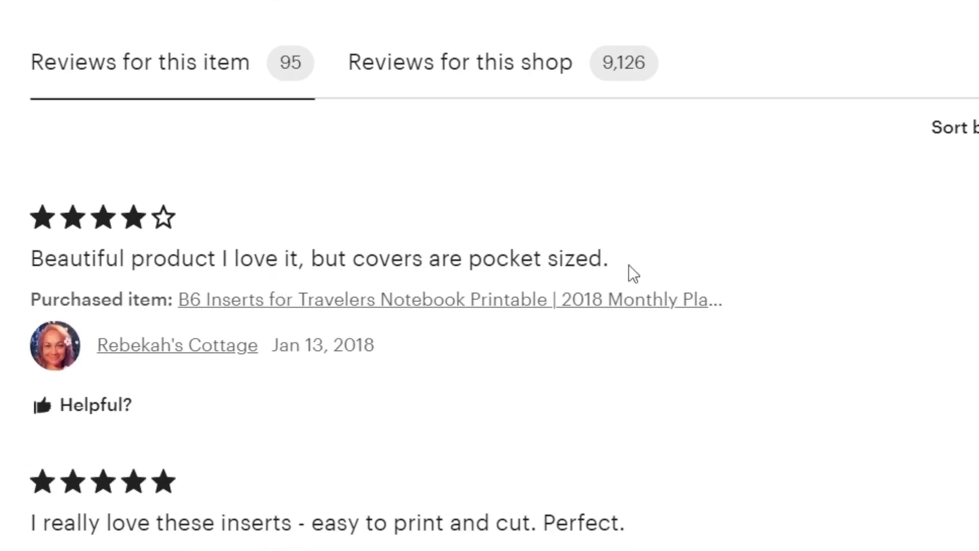
pyautogui.scroll(-6, 357, 189)
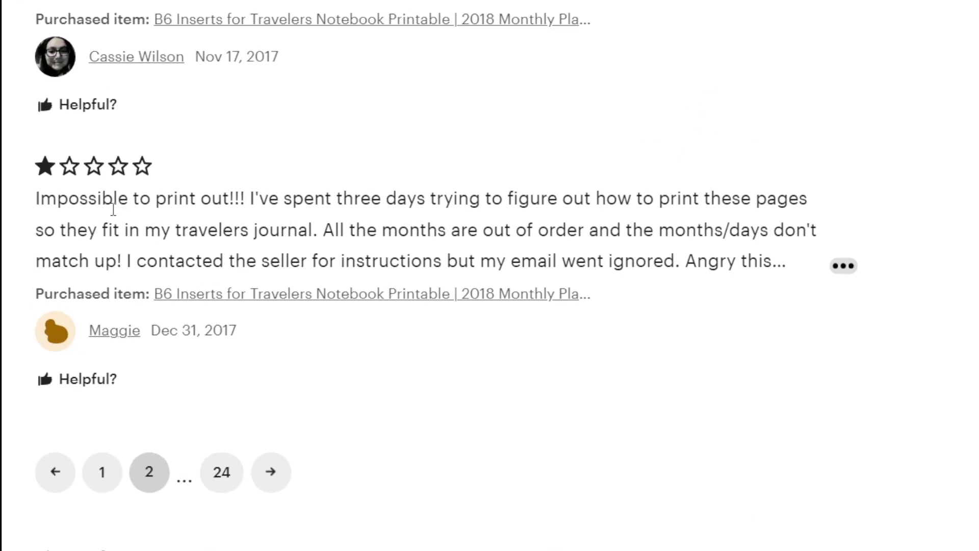
pyautogui.scroll(1, 113, 209)
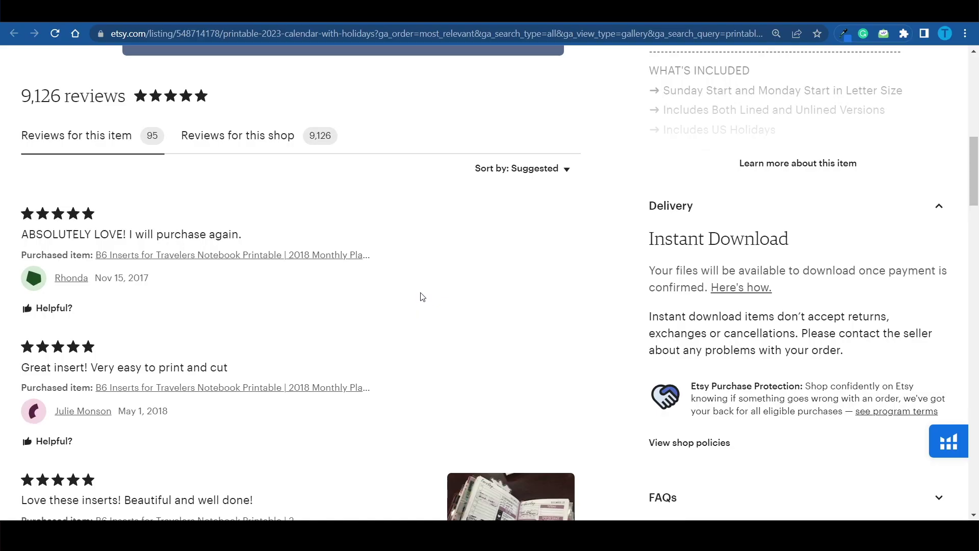
pyautogui.scroll(-5, 422, 297)
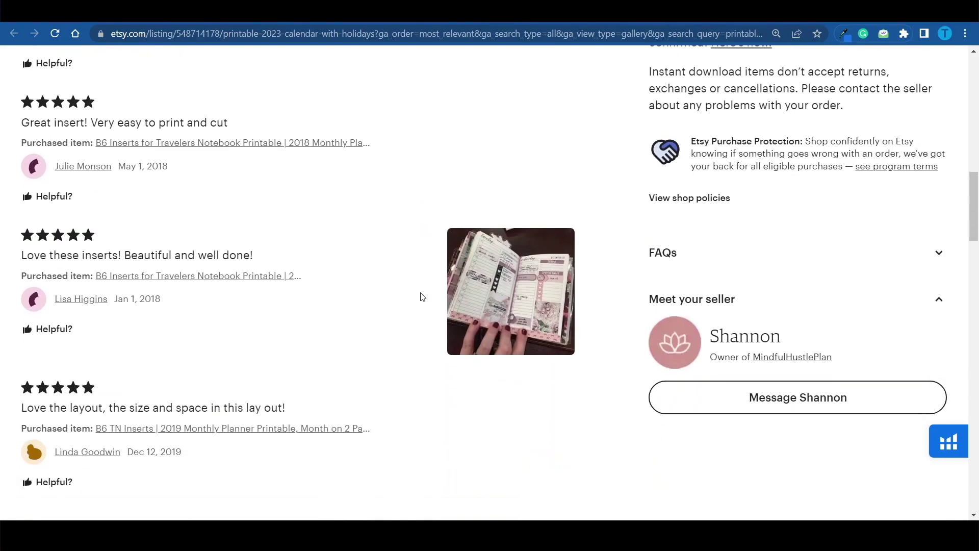
pyautogui.scroll(-5, 423, 296)
pyautogui.scroll(15, 786, 200)
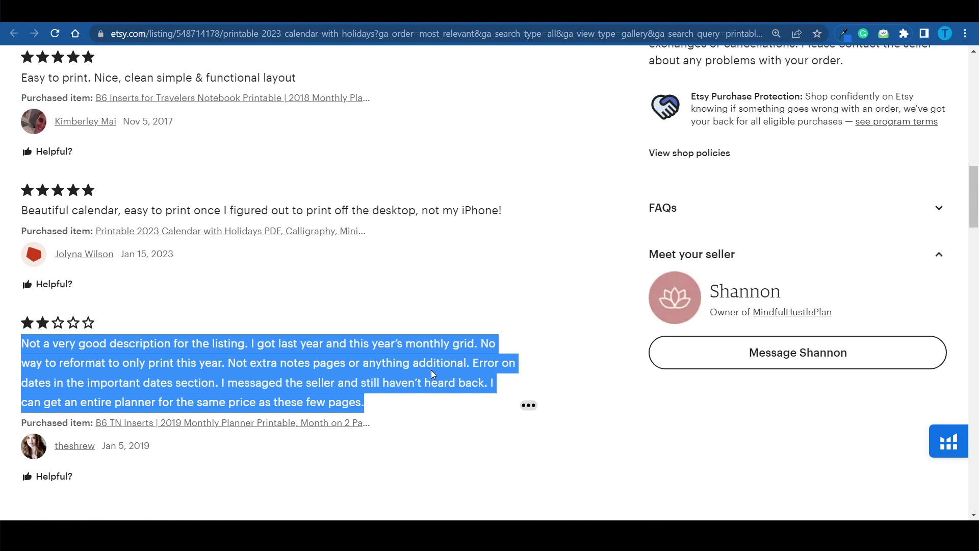
pyautogui.click(340, 377)
pyautogui.scroll(-3, 337, 377)
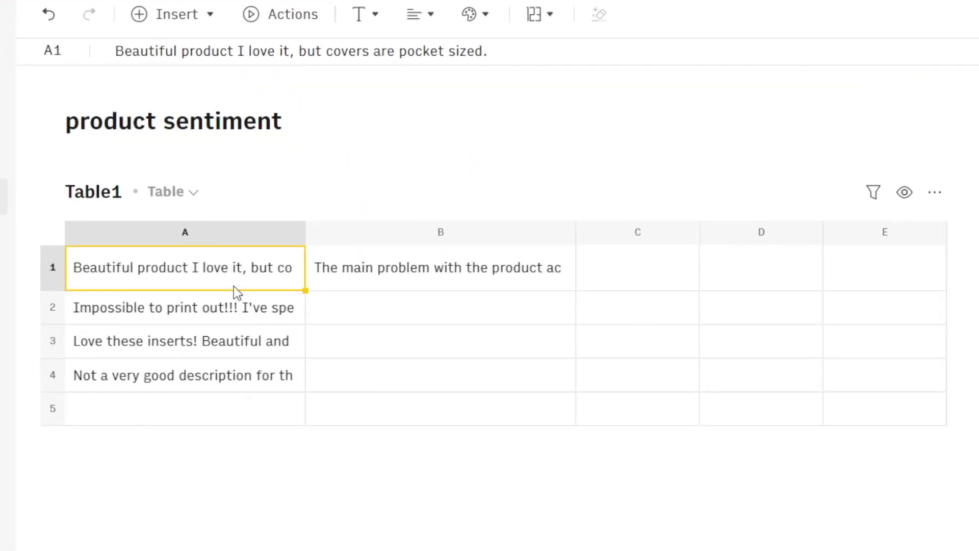
# - Look over the four Etsy reviews in cells A1 through A4
pyautogui.click(214, 307)
pyautogui.click(197, 341)
pyautogui.click(162, 378)
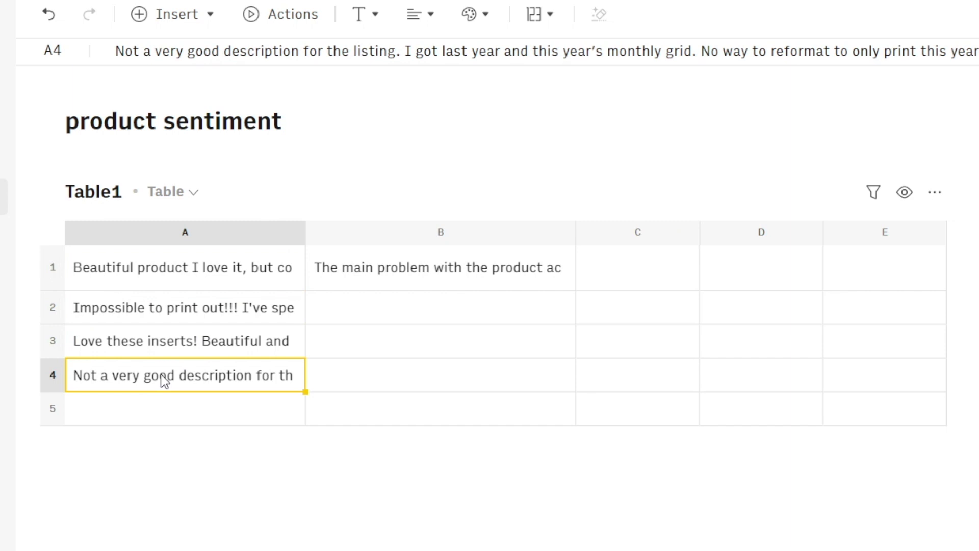
pyautogui.click(222, 347)
pyautogui.click(237, 309)
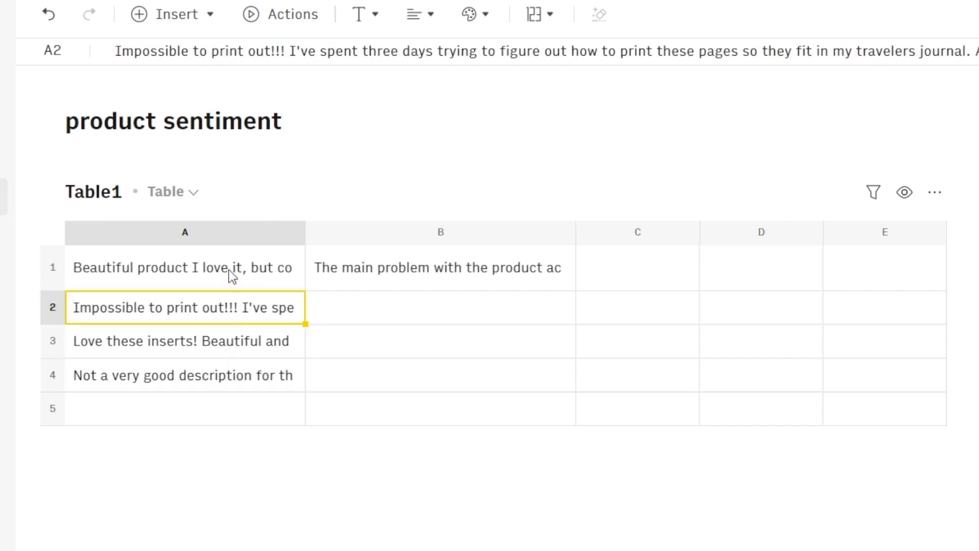
pyautogui.click(228, 270)
# - Inspect B1's ASK_OPENAI formula and its full answer that the covers are pocket sized
pyautogui.click(408, 277)
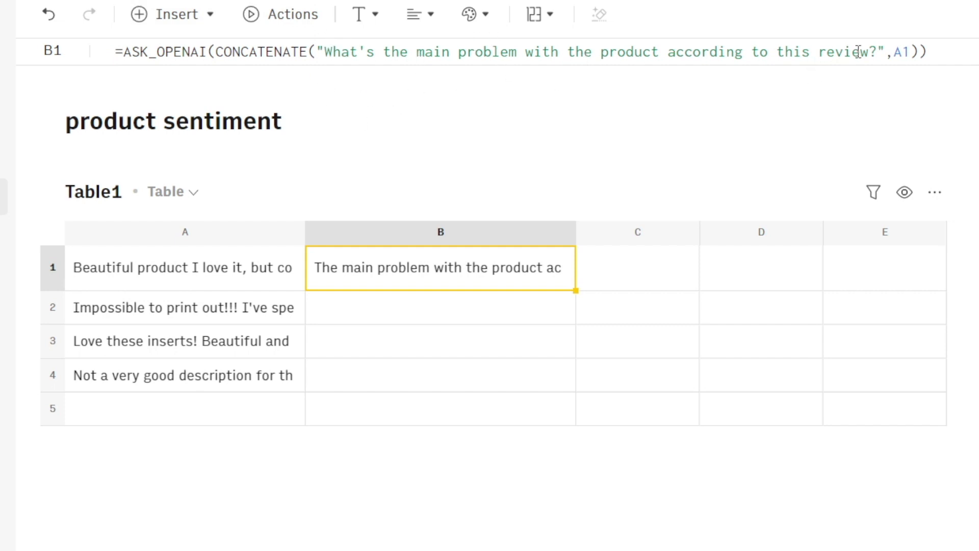
pyautogui.click(216, 272)
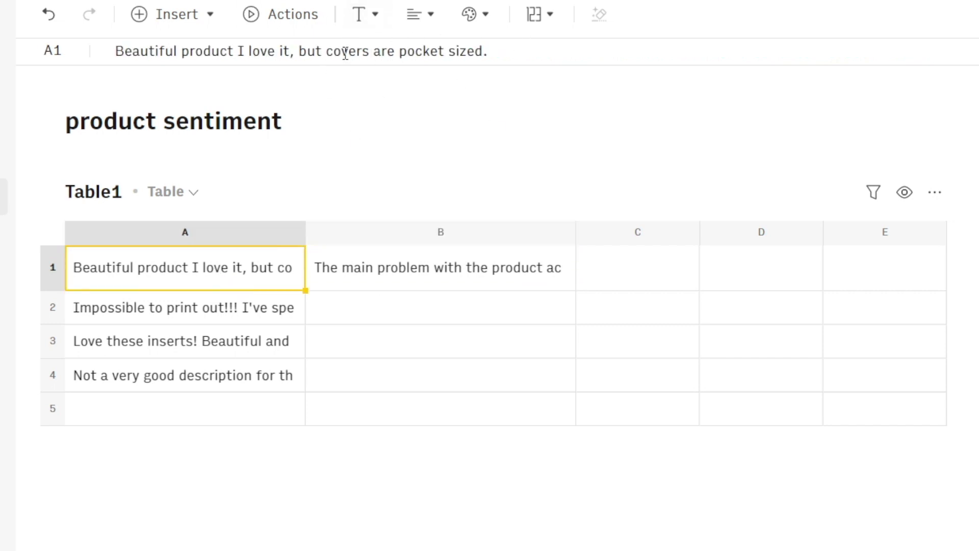
pyautogui.click(509, 278)
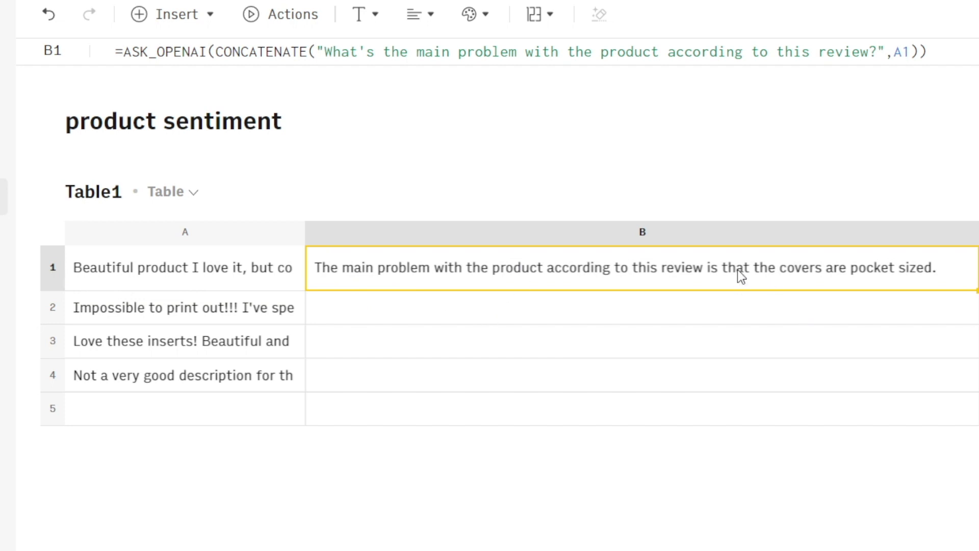
pyautogui.click(178, 306)
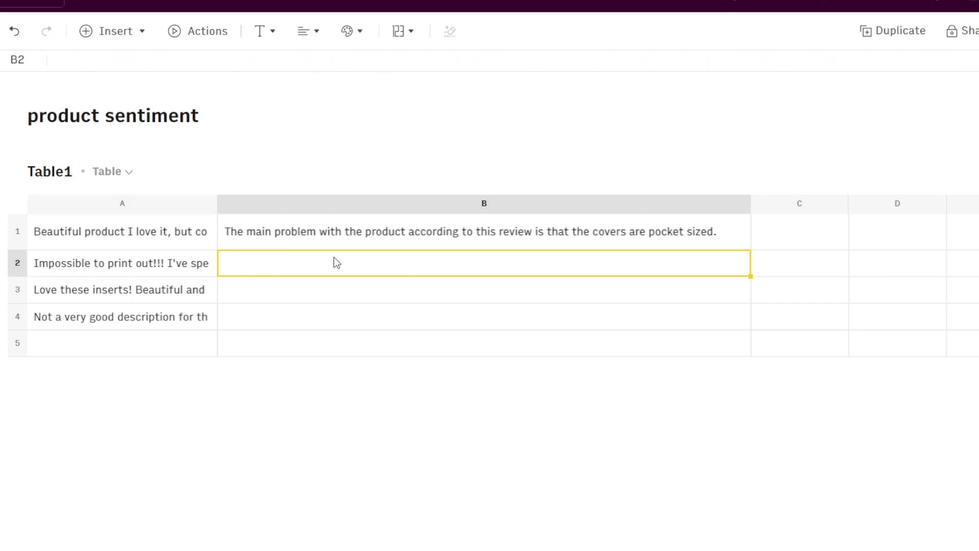
# - Fill B1's ASK_OPENAI formula down to B4 and widen column B
pyautogui.click(504, 234)
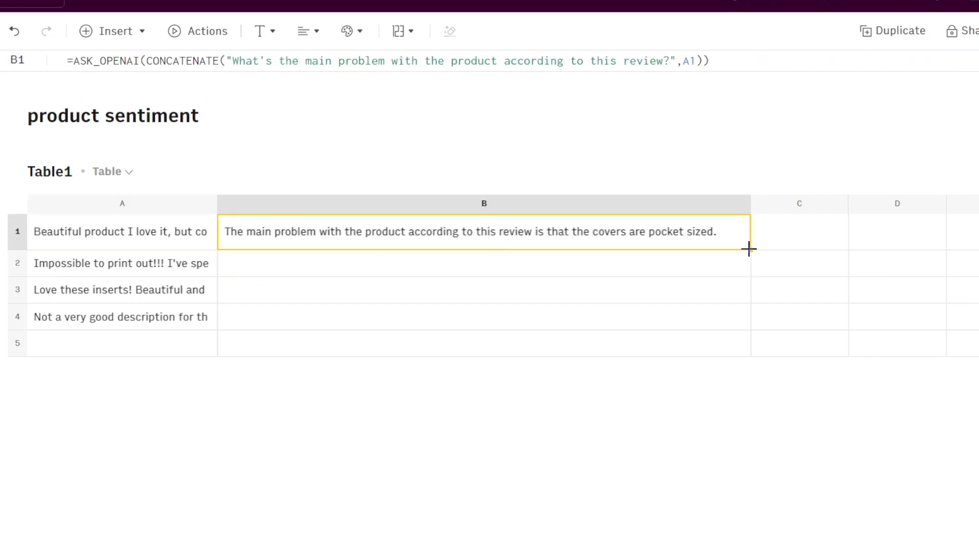
pyautogui.moveTo(749, 253); pyautogui.dragTo(745, 329)
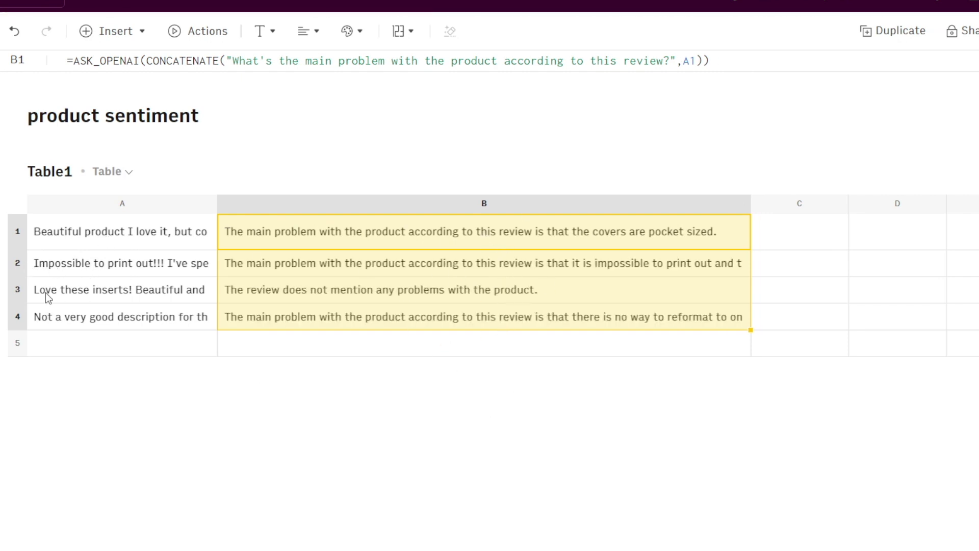
pyautogui.click(417, 268)
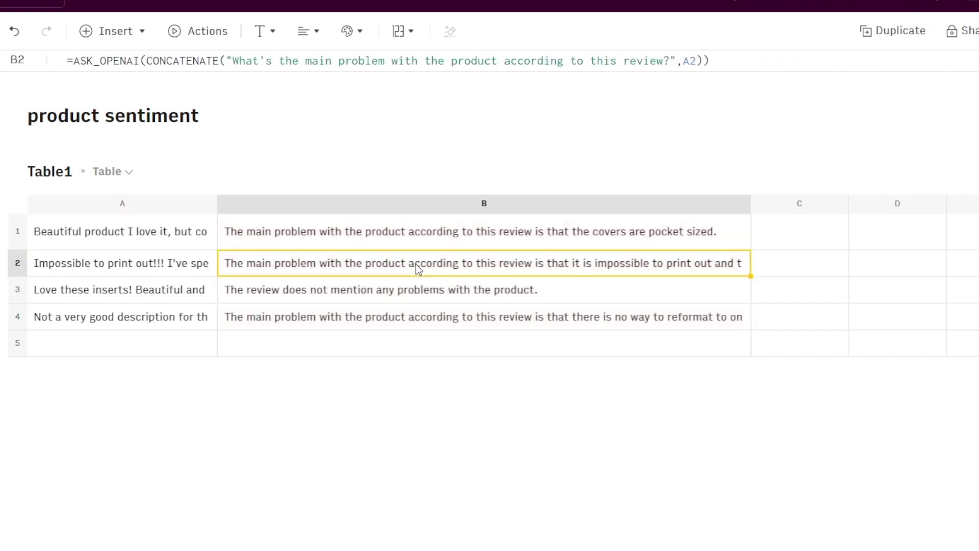
pyautogui.moveTo(750, 203); pyautogui.dragTo(975, 199)
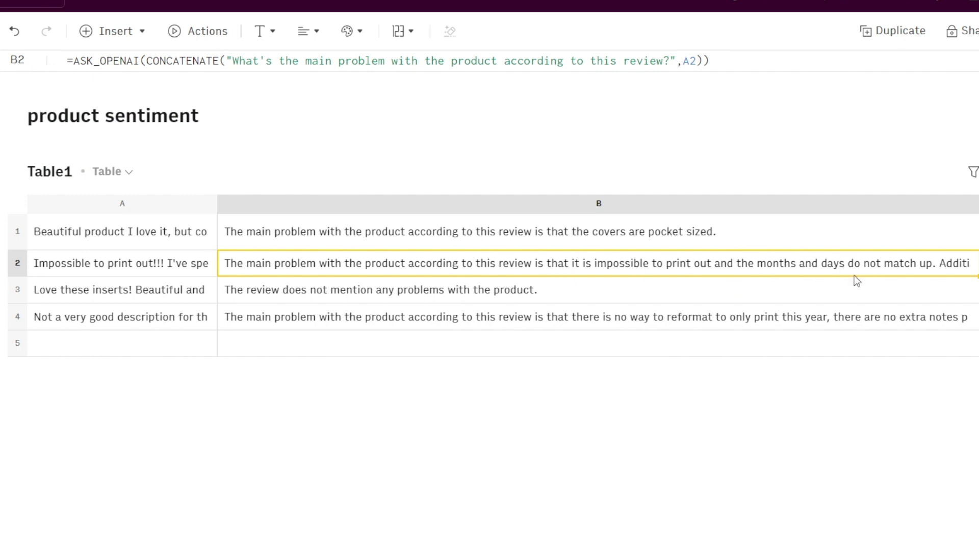
# - Check the answers: B3 shows no problems for the positive review, then inspect B4
pyautogui.click(77, 294)
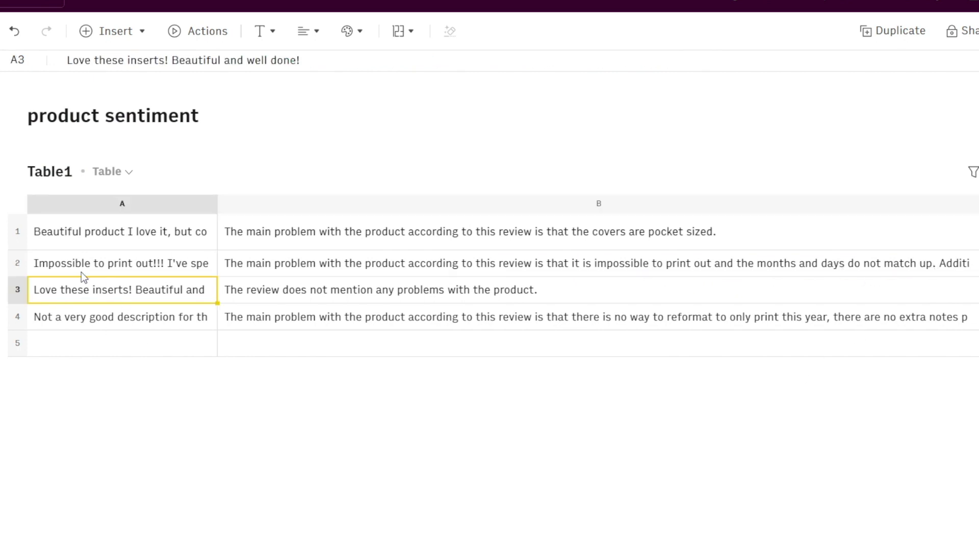
pyautogui.click(282, 295)
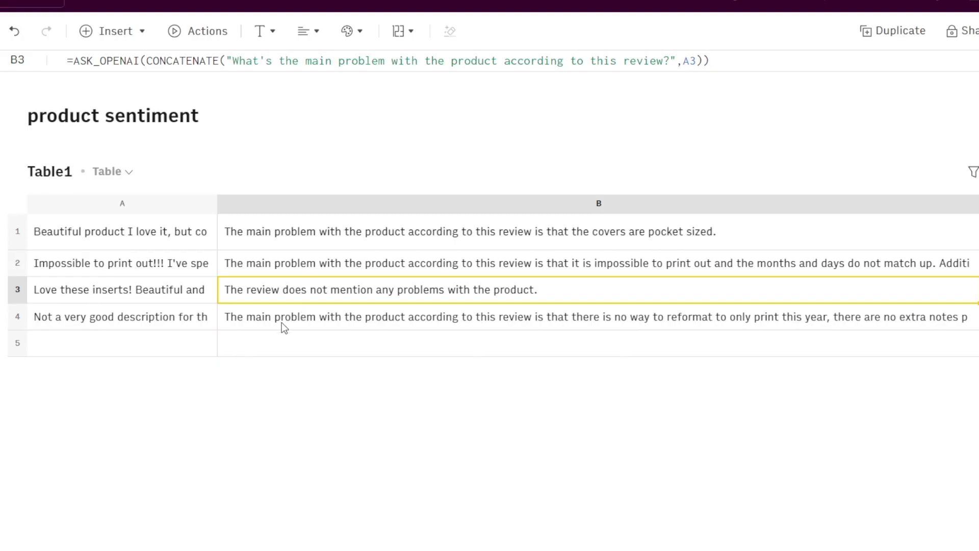
pyautogui.press('Down')
pyautogui.press('Left')
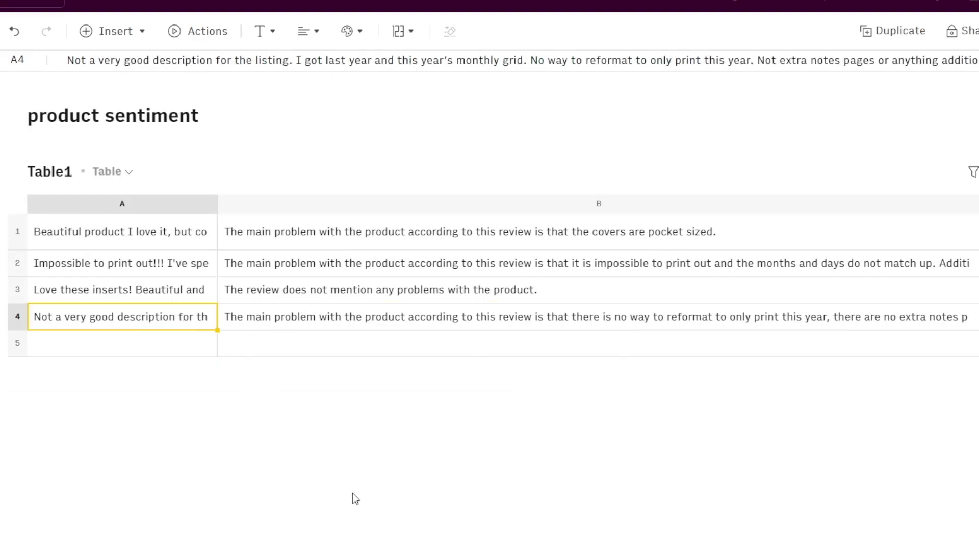
pyautogui.click(457, 321)
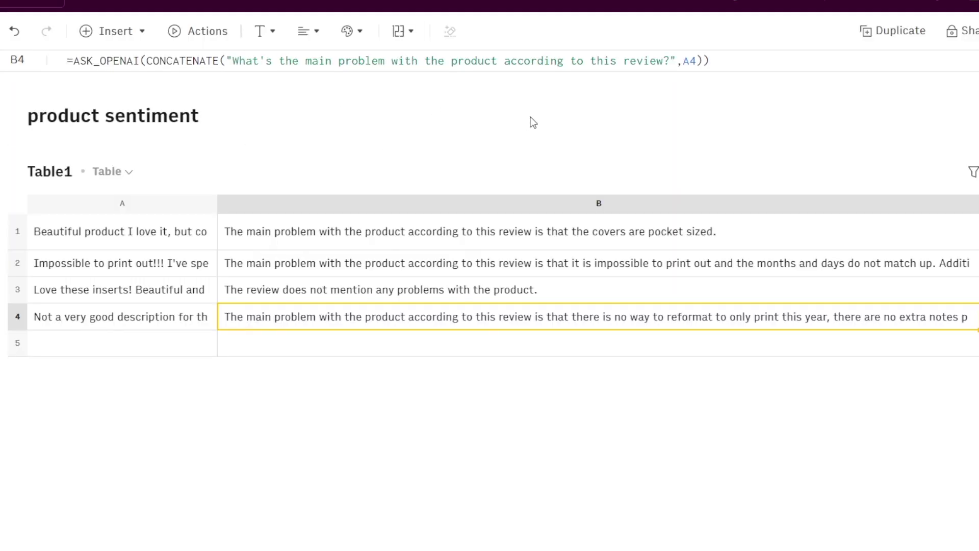
# - Add 'Keep it short' to B4's ASK_OPENAI prompt and commit it
pyautogui.click(674, 61)
pyautogui.write('K')
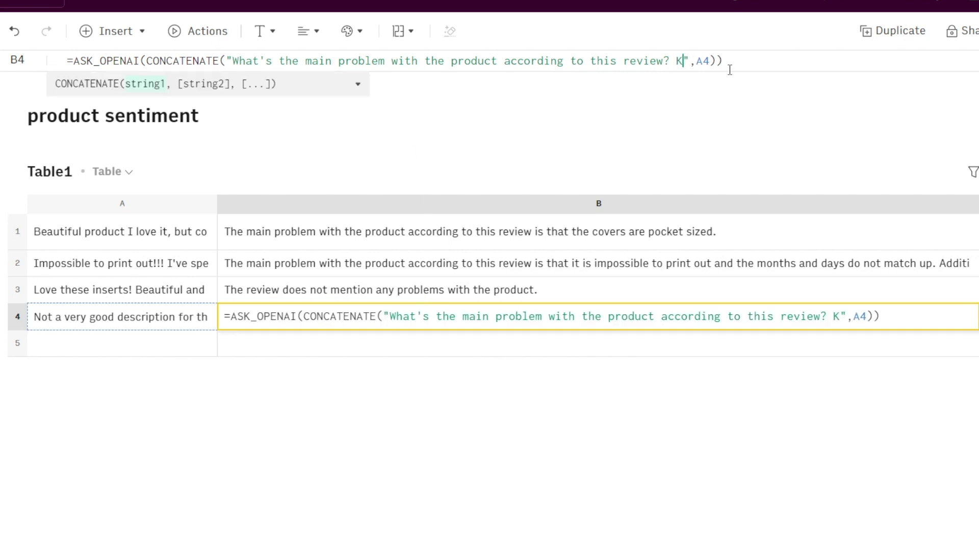
pyautogui.write('eep it short')
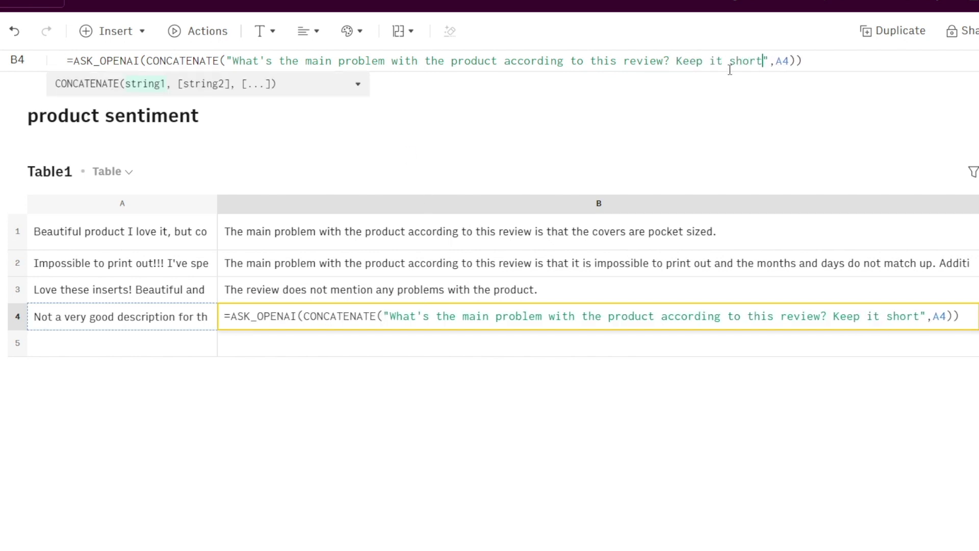
pyautogui.press('Return')
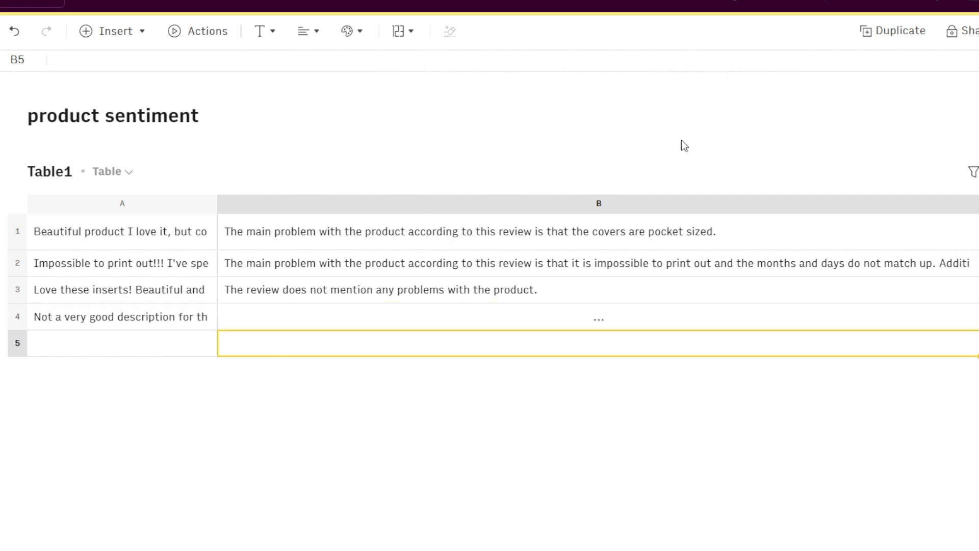
# - Copy B4's shortened formula up into B1:B3 and check the new answers
pyautogui.press('Up')
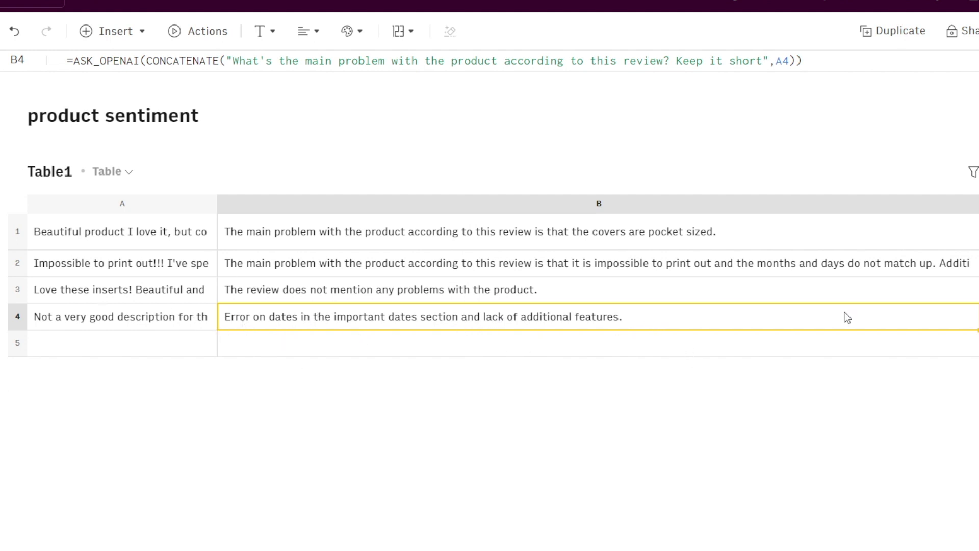
pyautogui.moveTo(975, 330); pyautogui.dragTo(973, 243)
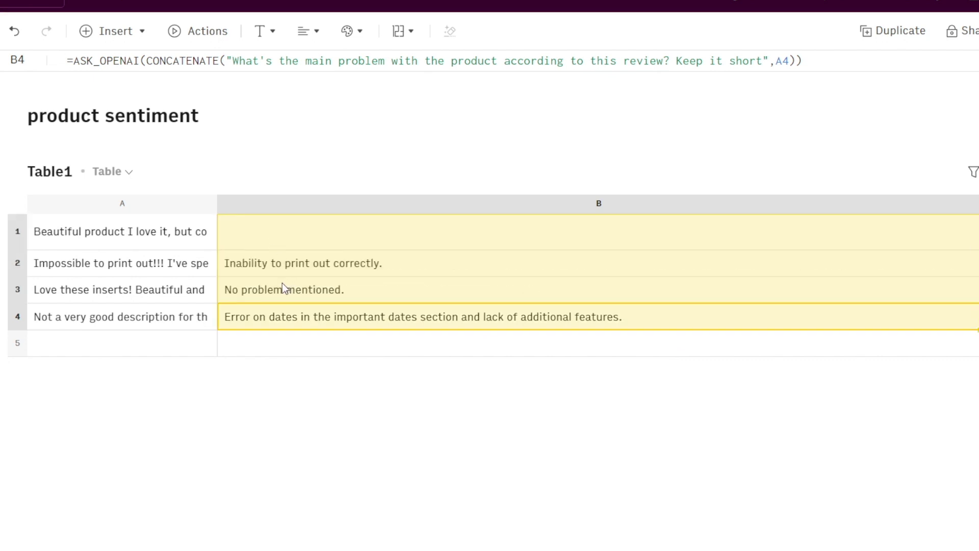
pyautogui.click(282, 289)
pyautogui.click(262, 270)
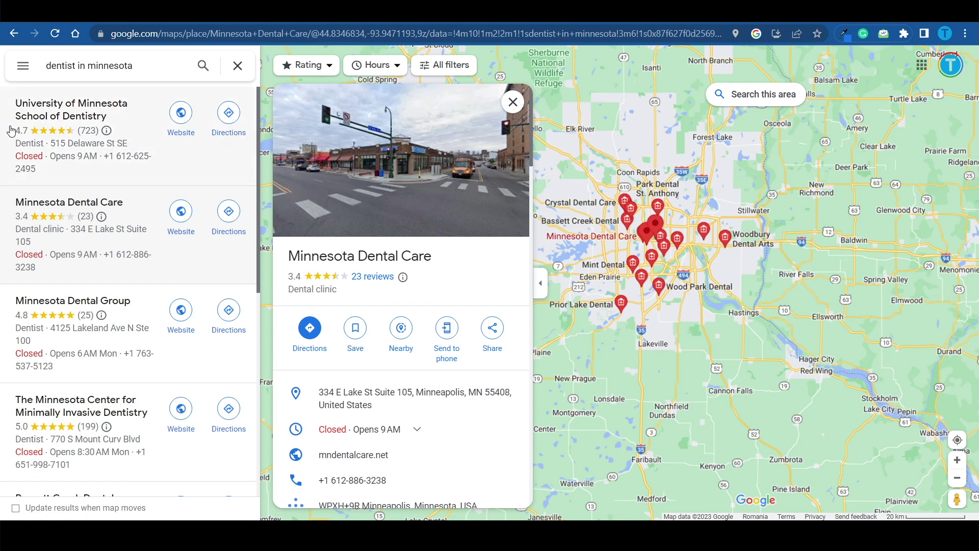
# - Scroll through the Google Maps results list for dentists in Minnesota
pyautogui.scroll(-2, 62, 313)
pyautogui.scroll(-10, 61, 313)
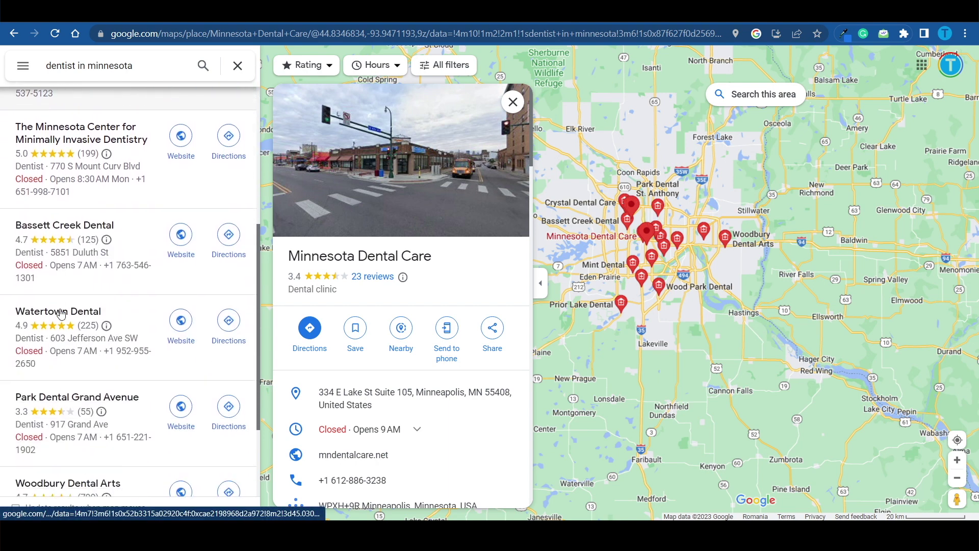
pyautogui.scroll(-1, 125, 398)
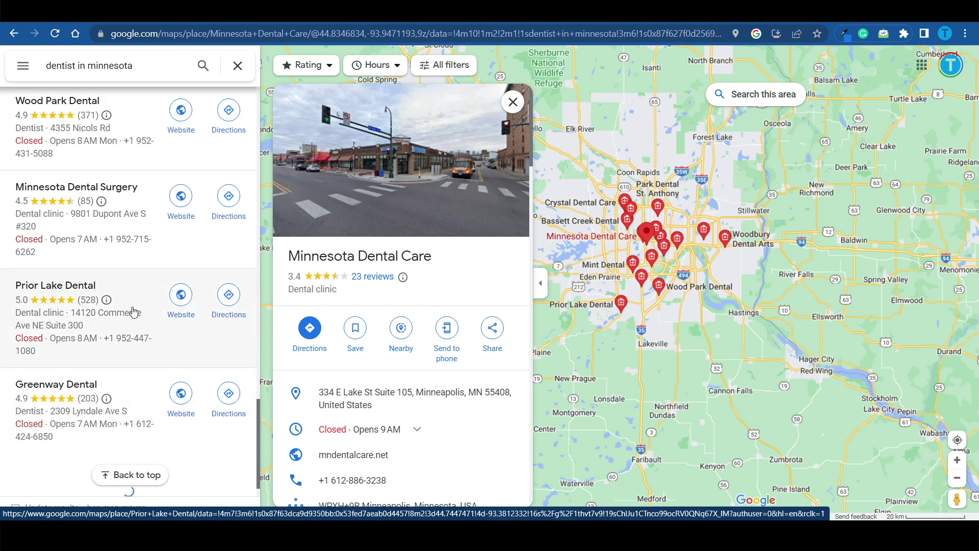
pyautogui.scroll(-1, 133, 312)
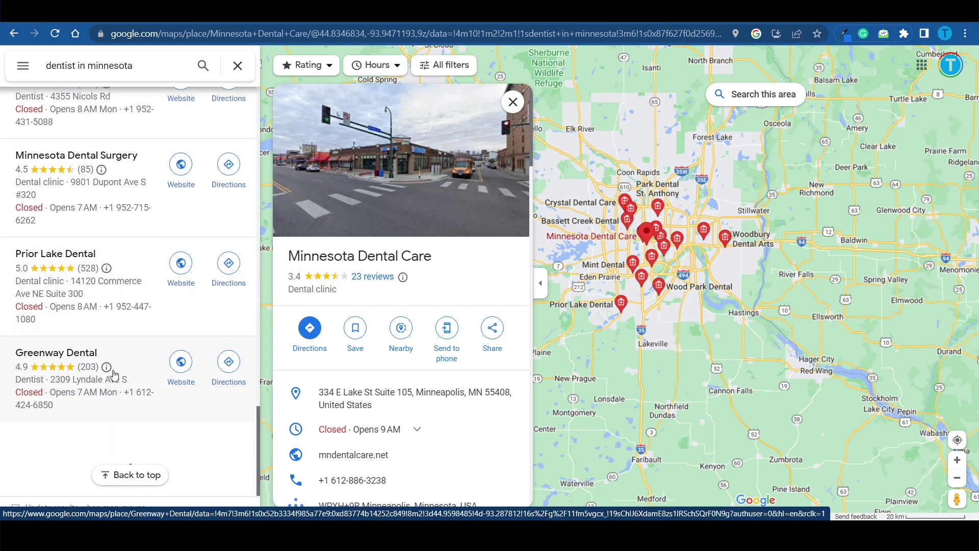
pyautogui.scroll(15, 114, 374)
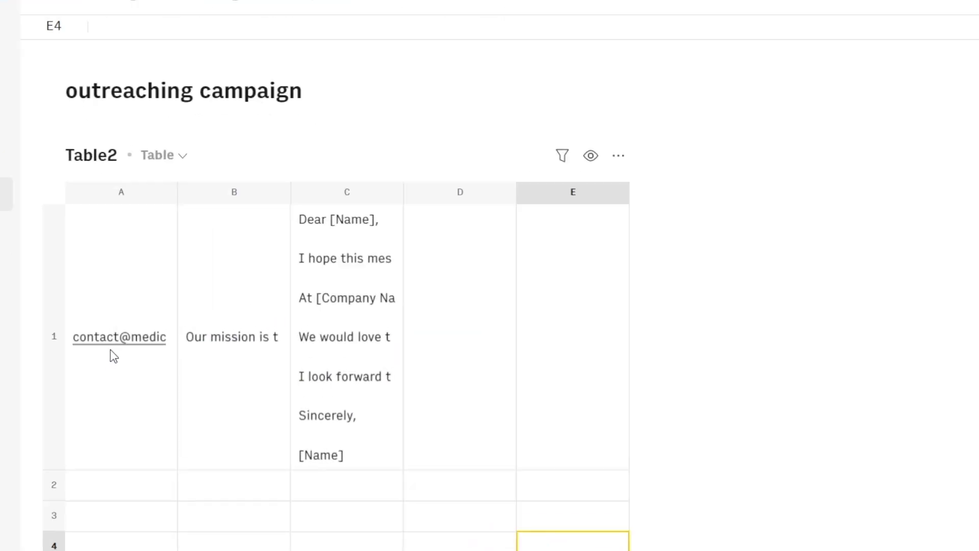
# - Read the contact in A1 and the full mission text in B1, temporarily widening column B
pyautogui.click(113, 350)
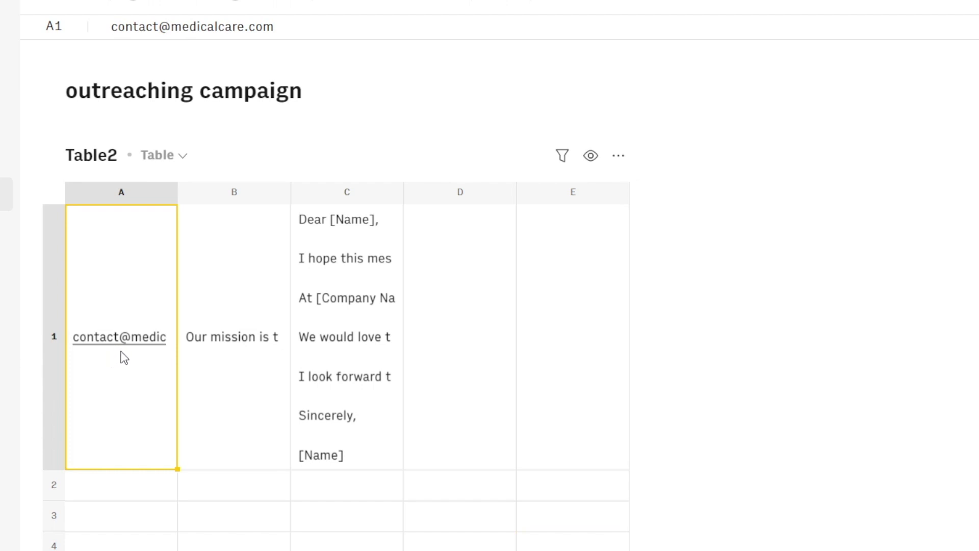
pyautogui.moveTo(290, 192); pyautogui.dragTo(420, 194)
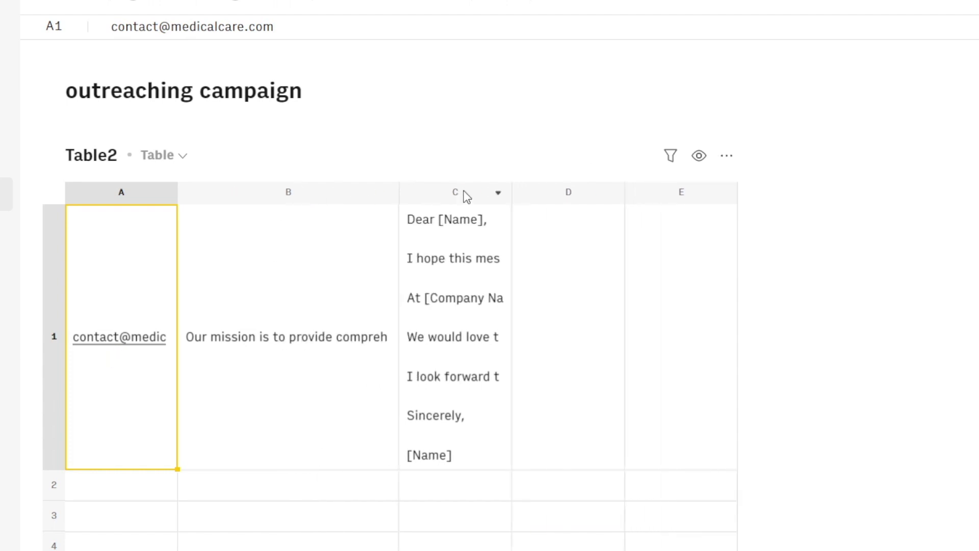
pyautogui.moveTo(519, 198); pyautogui.dragTo(619, 212)
pyautogui.click(345, 344)
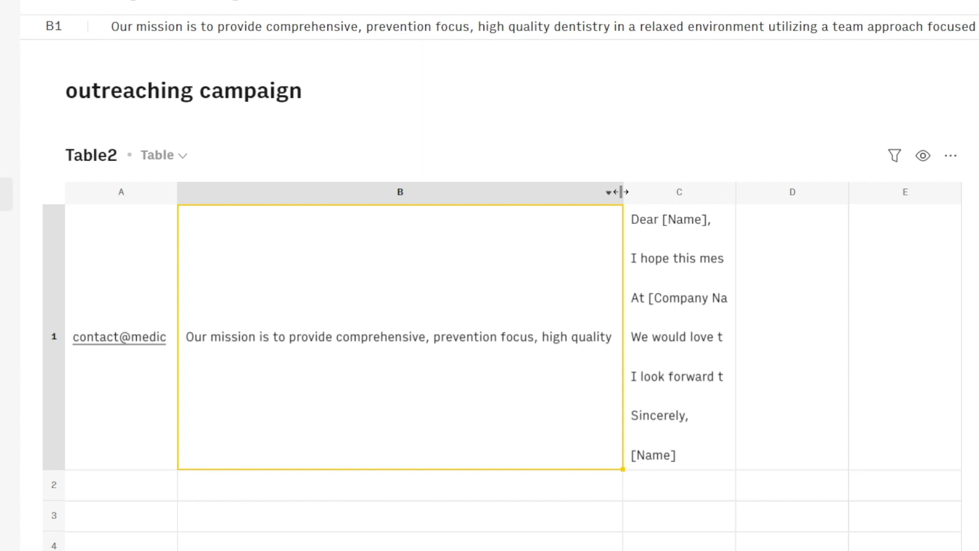
pyautogui.moveTo(622, 192); pyautogui.dragTo(266, 219)
# - Fix 'htheir' to 'their' in C1's email prompt and regenerate the outreach email
pyautogui.click(335, 268)
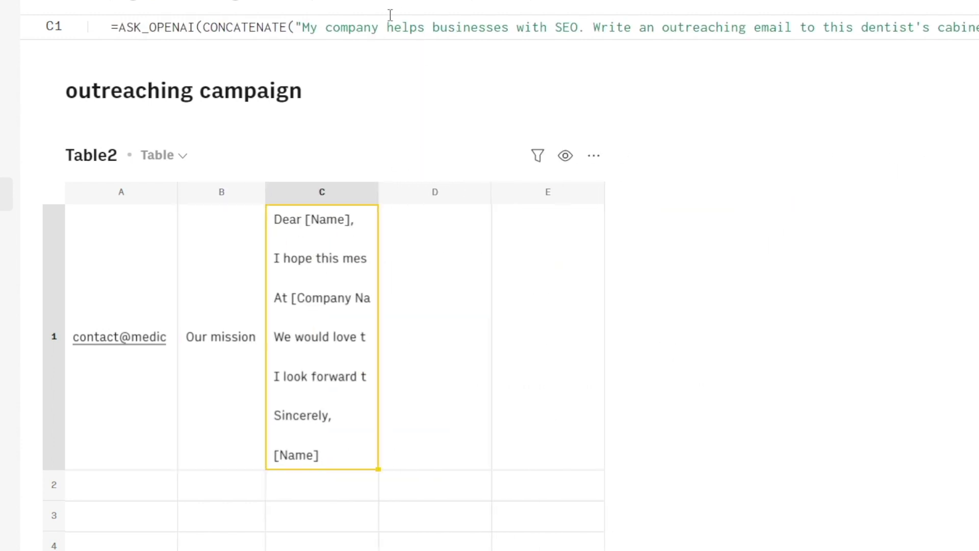
pyautogui.click(375, 27)
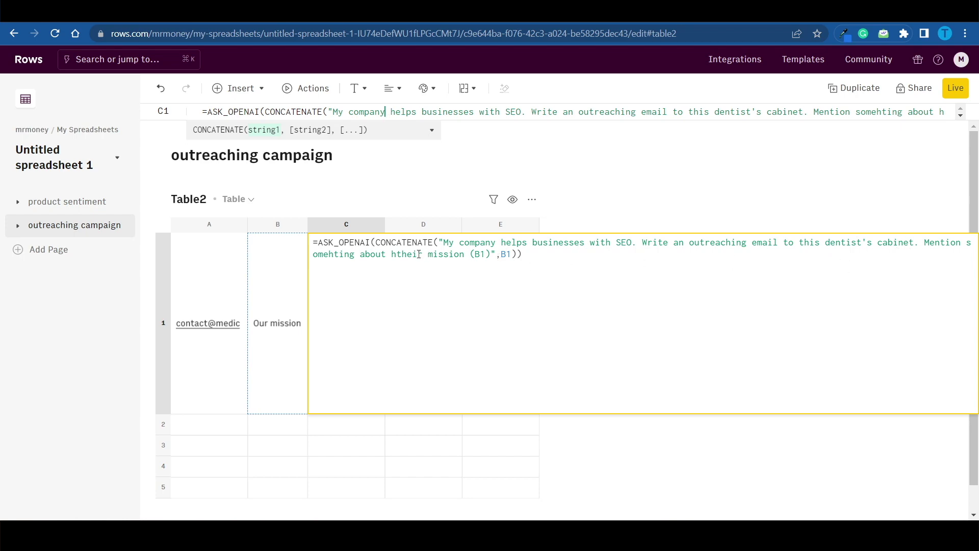
pyautogui.click(402, 255)
pyautogui.press('BackSpace')
pyautogui.press('Return')
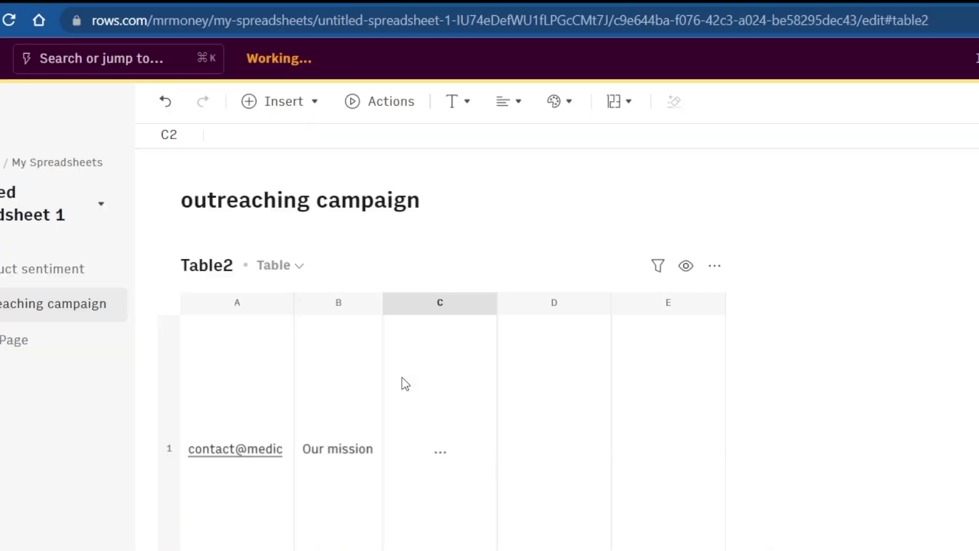
pyautogui.click(405, 384)
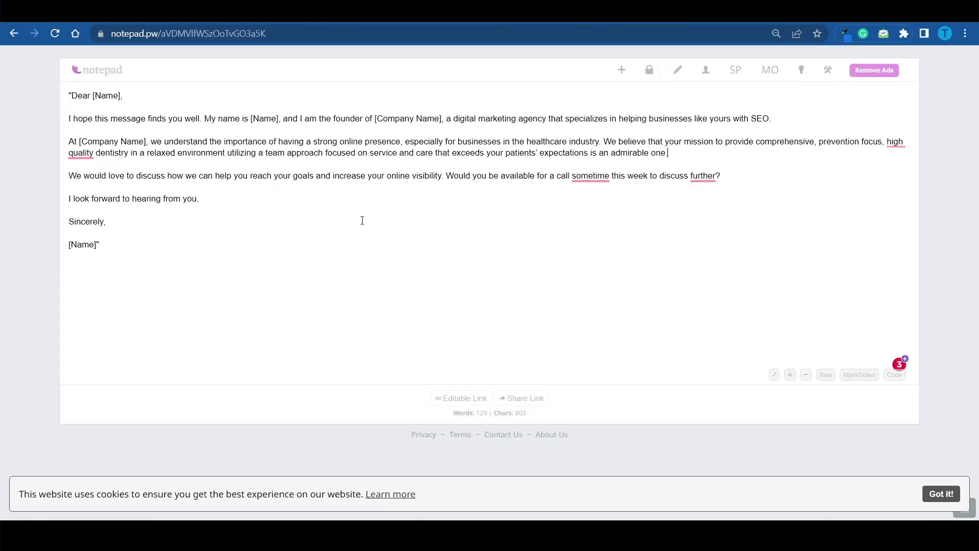
# - Replace the old email text in notepad.pw with the newly generated outreach email
pyautogui.hotkey('ctrl', 'a')
pyautogui.write('"Dear [Name],  I hope this message finds you well. My name is [Name], and I am the founder of [Company Name], a digital marketing agency that specializes in helping businesses like yours with SEO.  At [Company Name], we understand the importance of having a strong online presence, especially in the healthcare industry. We believe that your mission to provide comprehensive, prevention focus, high quality dentistry in a relaxed environment utilizing a team approach focused on service and care that exceeds your patients\' expectations is an admirable one.  We would love to discuss how we can help you reach your goals and increase your online visibility. We have a proven track record of helping businesses like yours achieve success with SEO.  If you are interested in learning more about our services, please do not hesitate to reach out. I look forward to hearing from you.  Sincerely,  [Name]"')
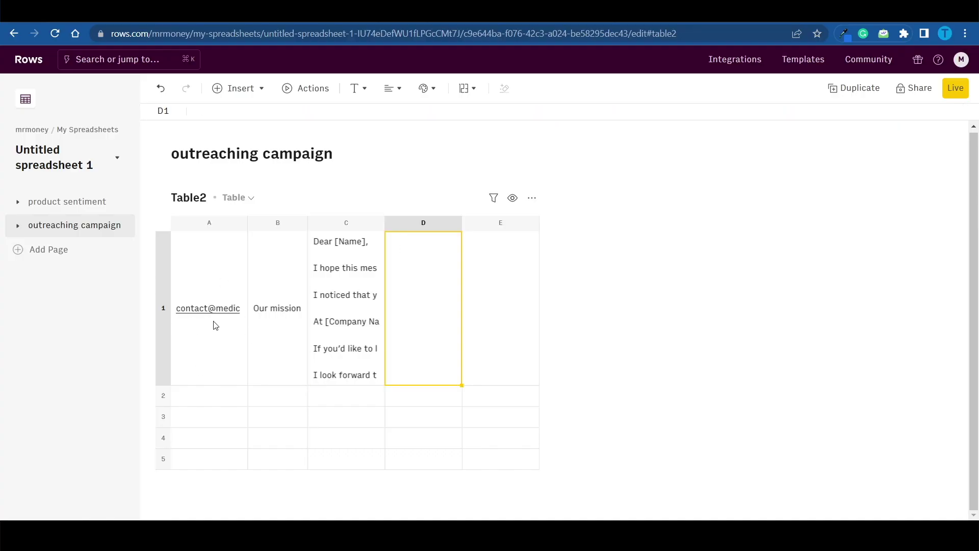
# - Open C1's ASK_OPENAI outreach-email formula for editing in the formula bar
pyautogui.hotkey('ctrl', 'c')
pyautogui.click(335, 345)
pyautogui.click(429, 328)
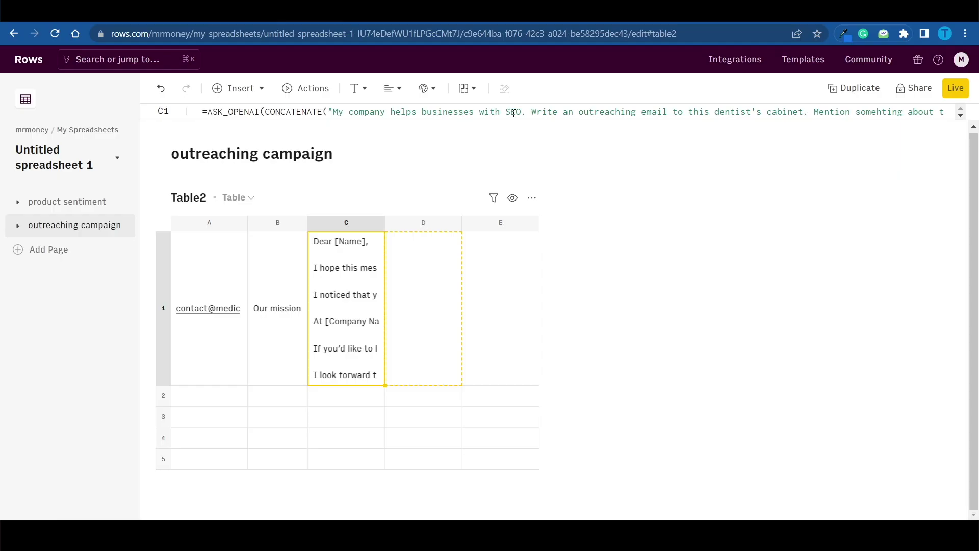
pyautogui.click(450, 110)
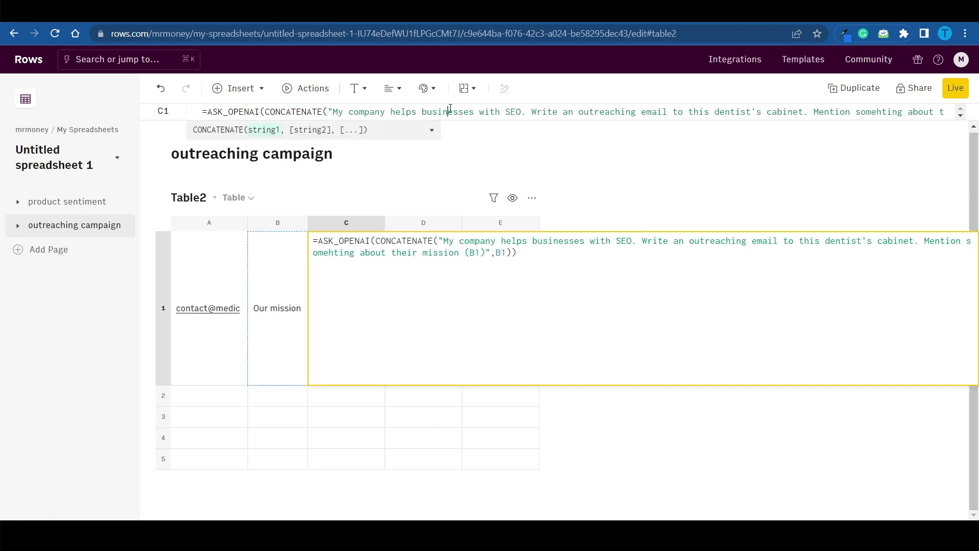
# - Insert the missing closing quote after (B1) in C1's prompt, then move to the Twitter tab
pyautogui.click(488, 253)
pyautogui.write('"')
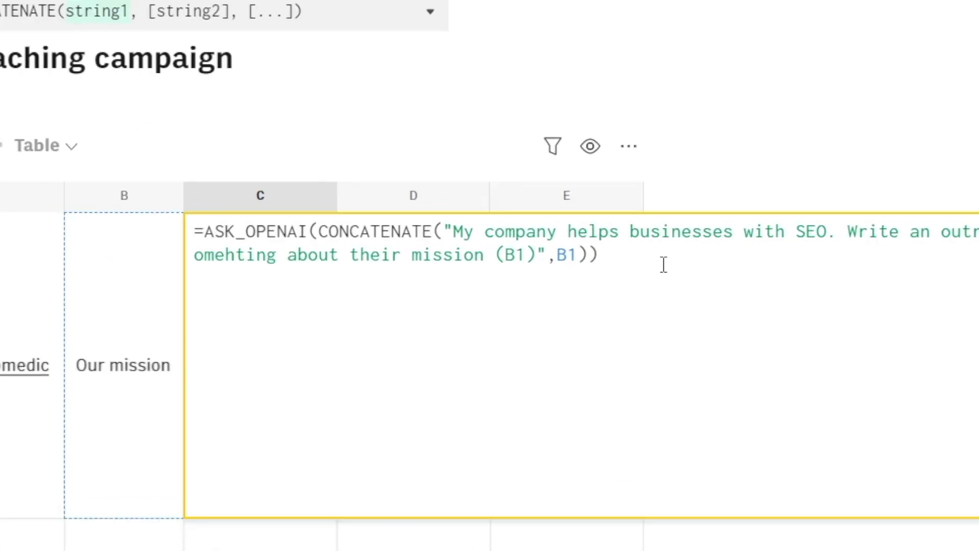
pyautogui.click(667, 259)
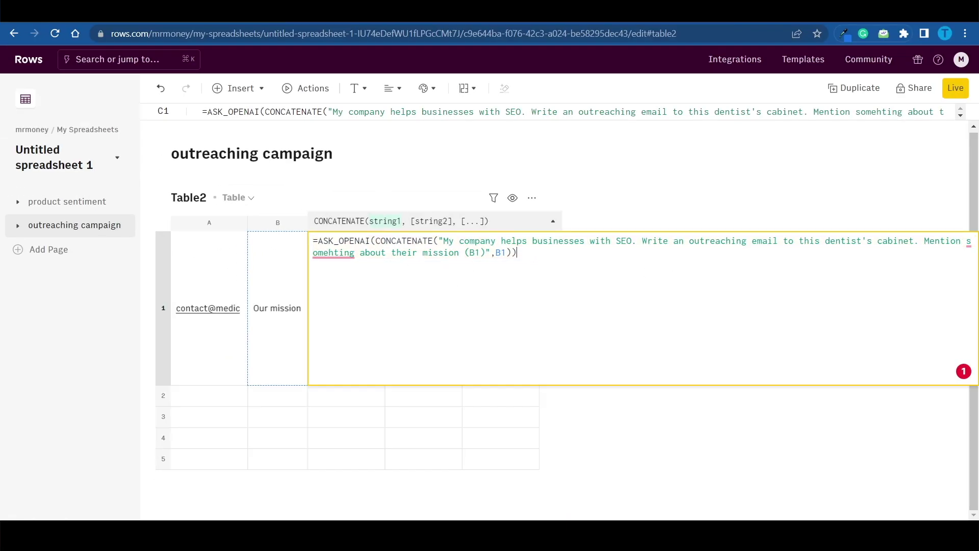
pyautogui.hotkey('ctrl', 'Tab')
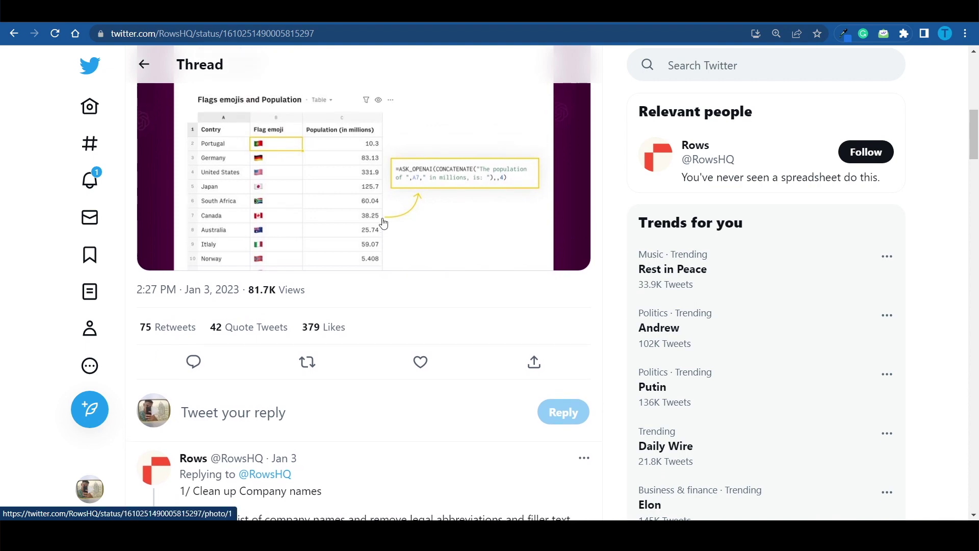
# - Scroll down the Rows Twitter thread through numbered ASK_OPENAI example tweets 1 to 10
pyautogui.scroll(-5, 384, 223)
pyautogui.scroll(-2, 607, 224)
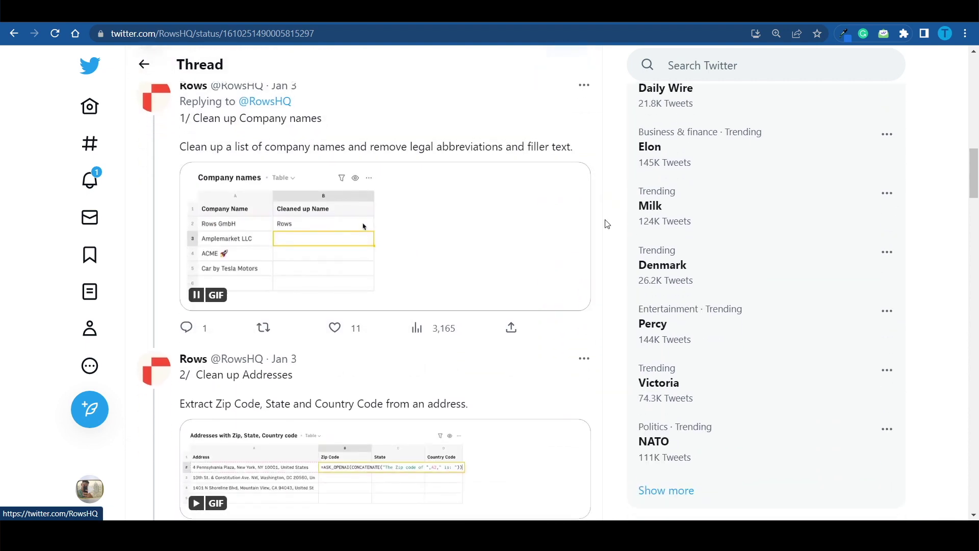
pyautogui.scroll(-7, 607, 225)
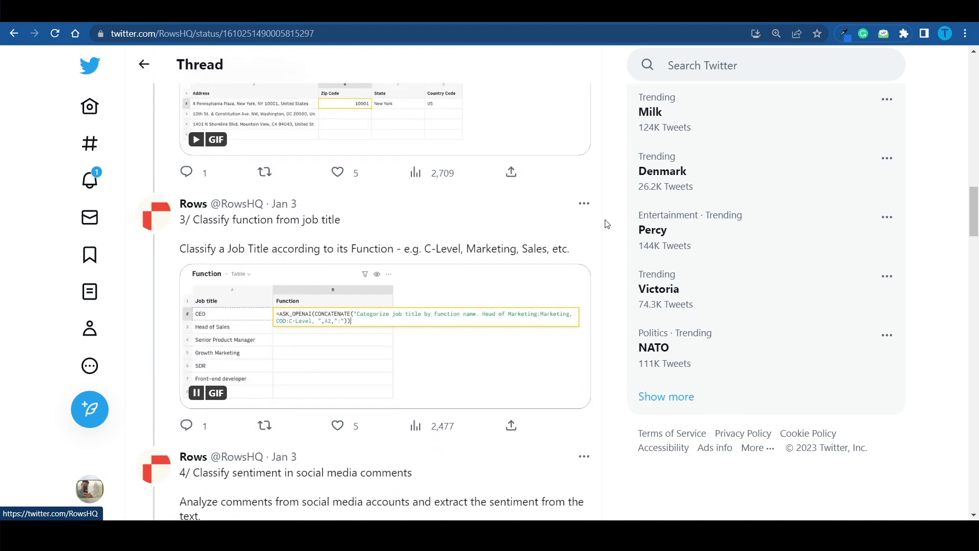
pyautogui.scroll(-2, 607, 224)
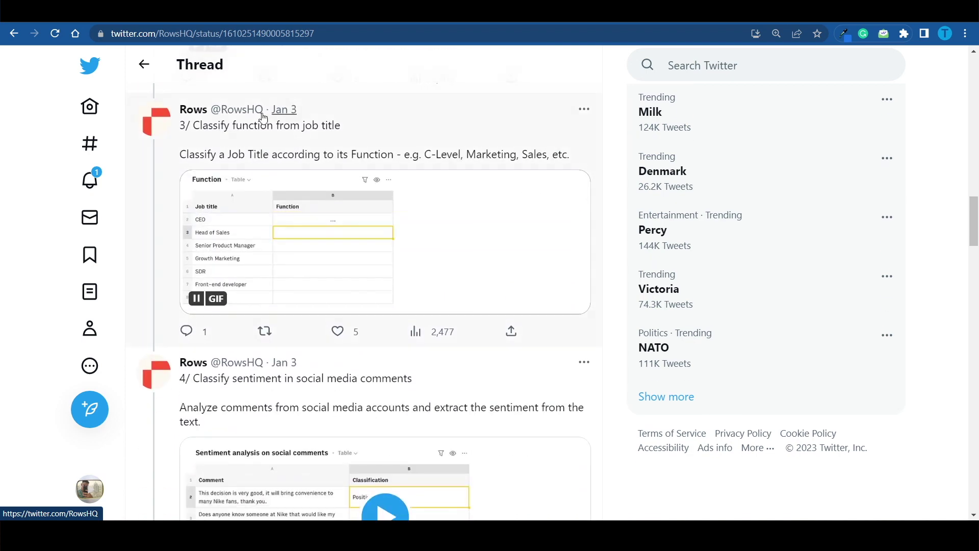
pyautogui.scroll(-3, 347, 132)
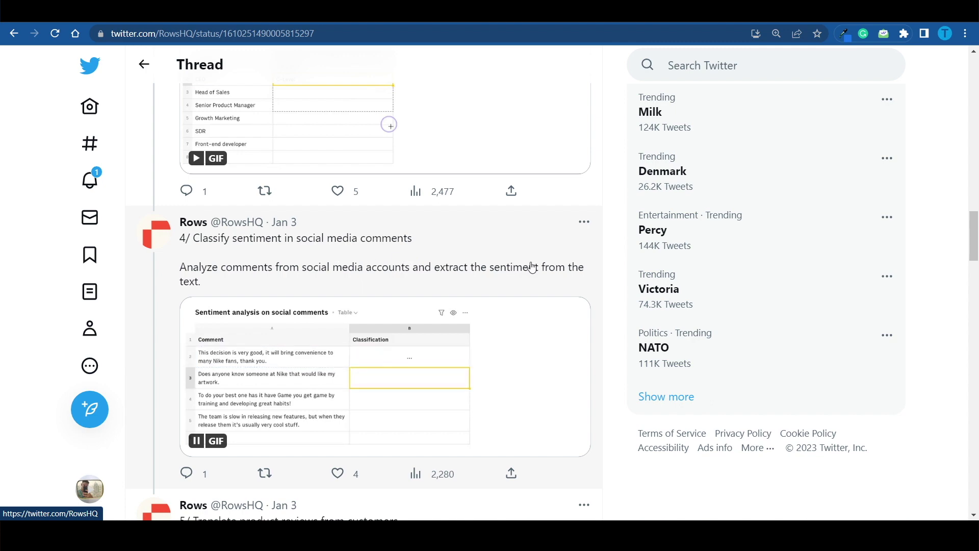
pyautogui.scroll(-9, 619, 254)
pyautogui.scroll(-6, 619, 253)
pyautogui.scroll(-12, 619, 254)
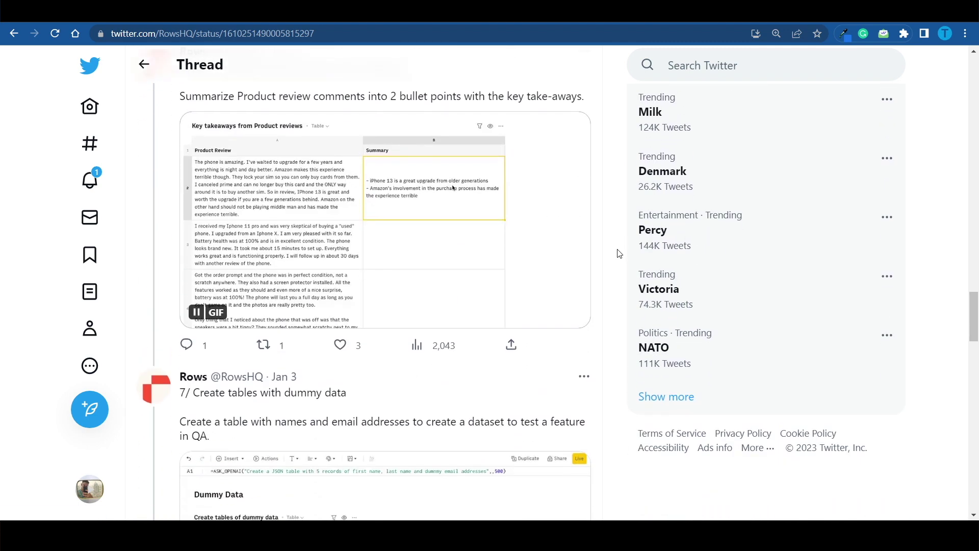
pyautogui.scroll(-1, 619, 253)
pyautogui.scroll(-4, 619, 254)
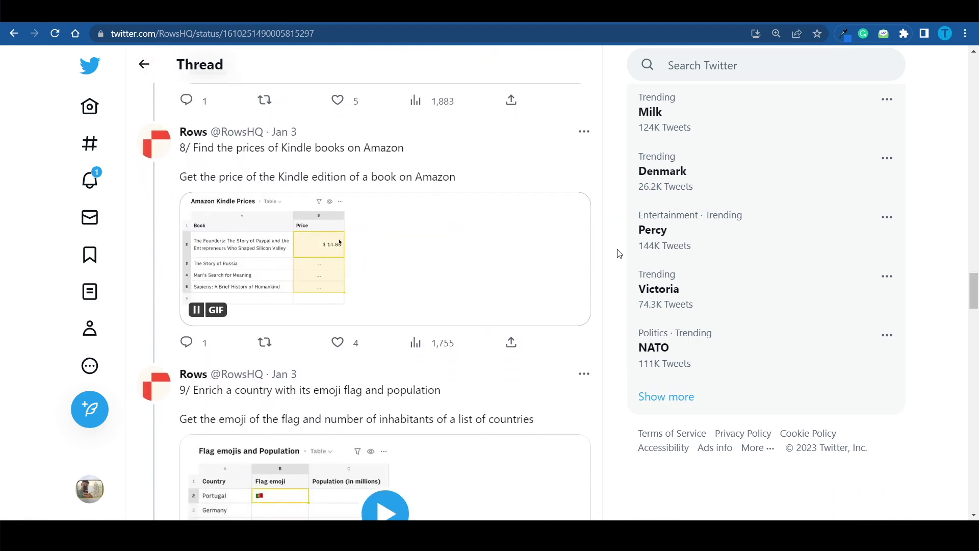